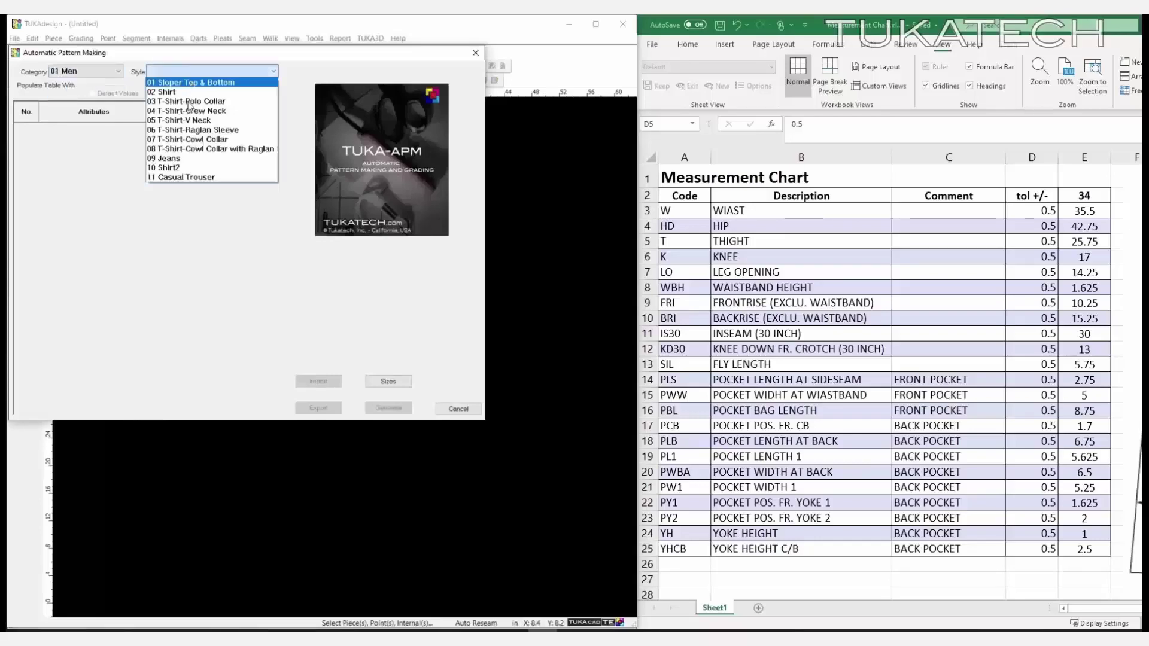
- Choose the 09 Jeans style and enter the size-34 chart measurements (5, 25.75, 17, 14.25…)
click(190, 158)
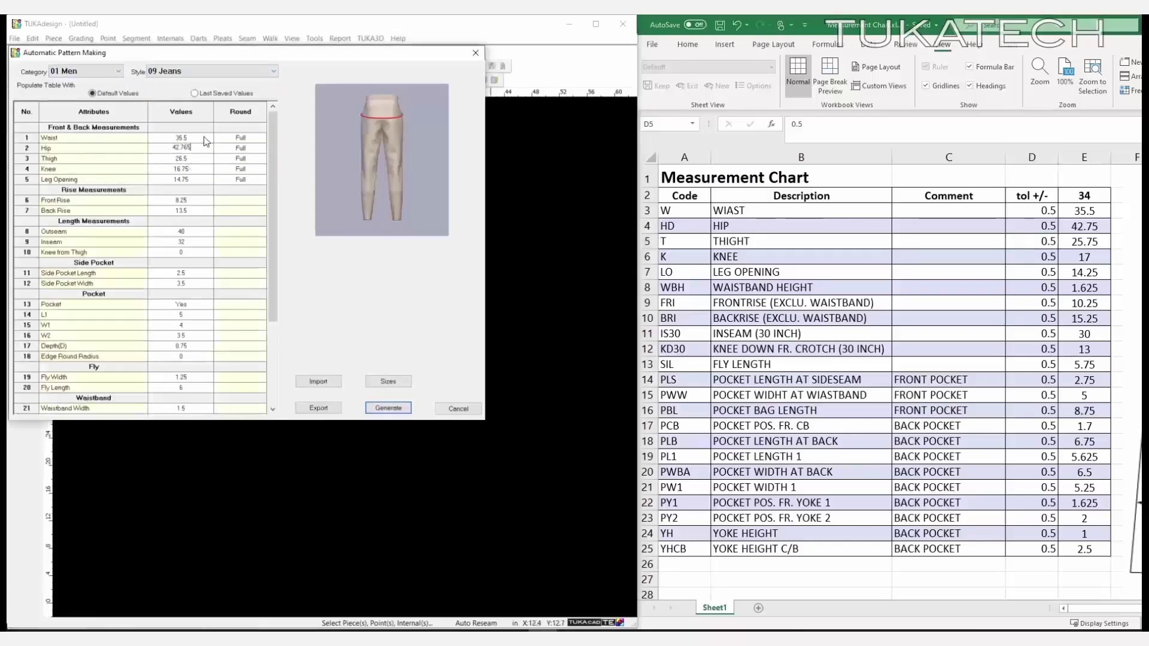
key(BackSpace)
key(BackSpace)
text(5 25.75 17 14.25 10.25 15.25 40.25 30 13 )
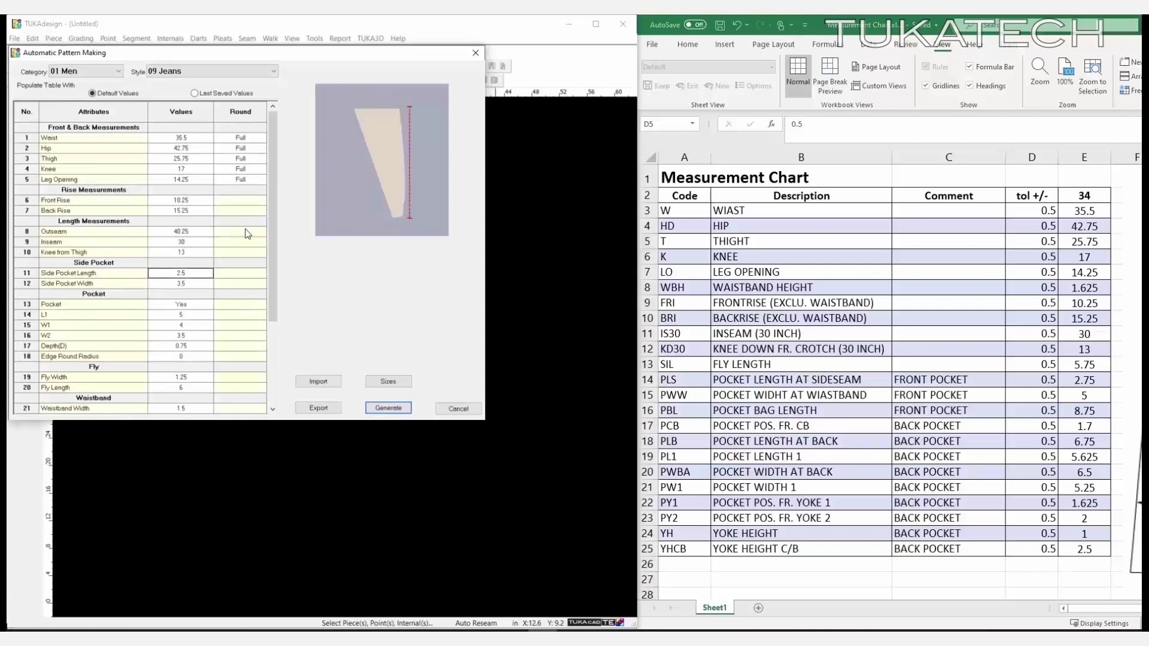
text(2.75 5  5.625 6.5 5.25 6.75-5.625)
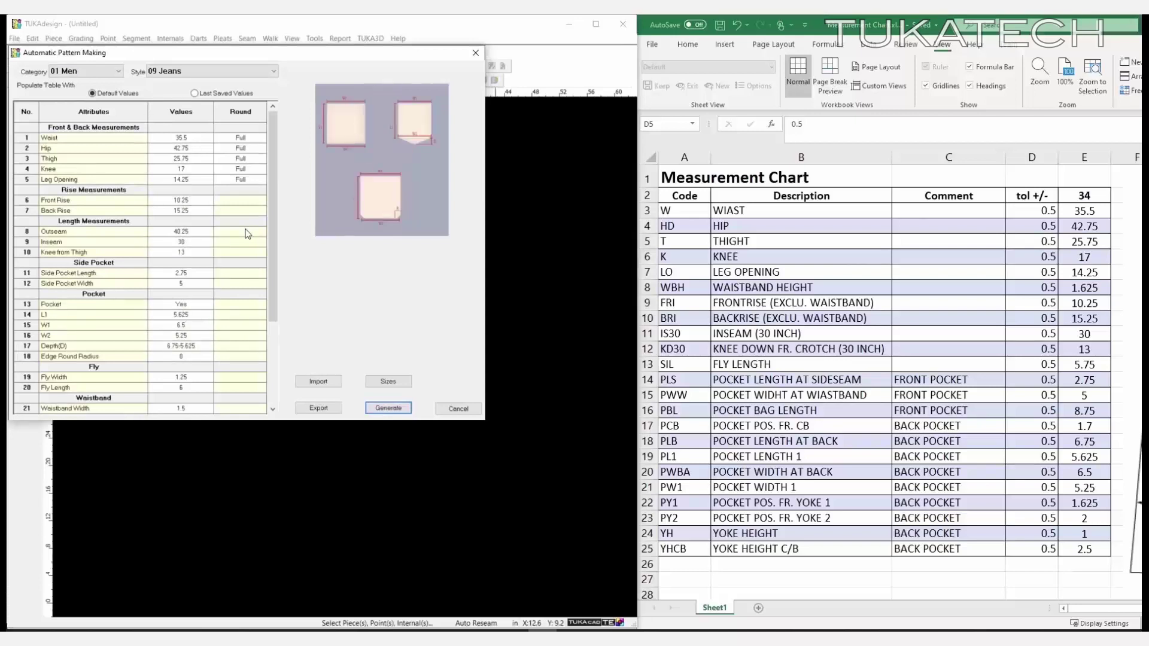
text(   5.75  2.5 1)
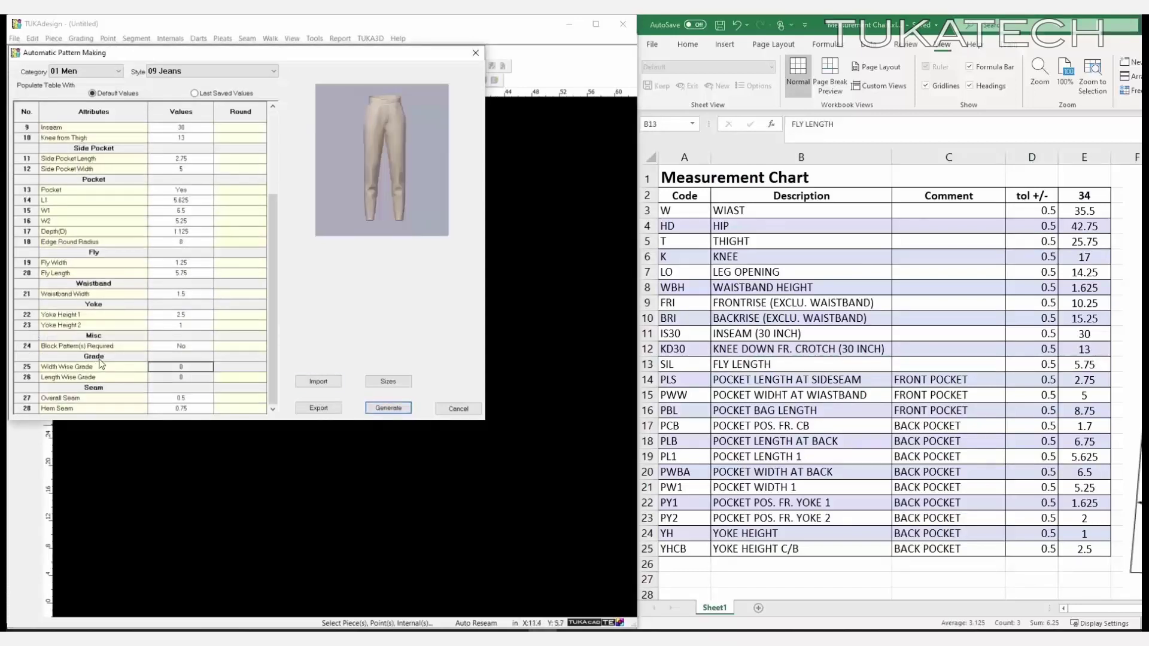
- Set sizes 30–38, width grade 2 and length grade 1, and generate the pattern
click(388, 381)
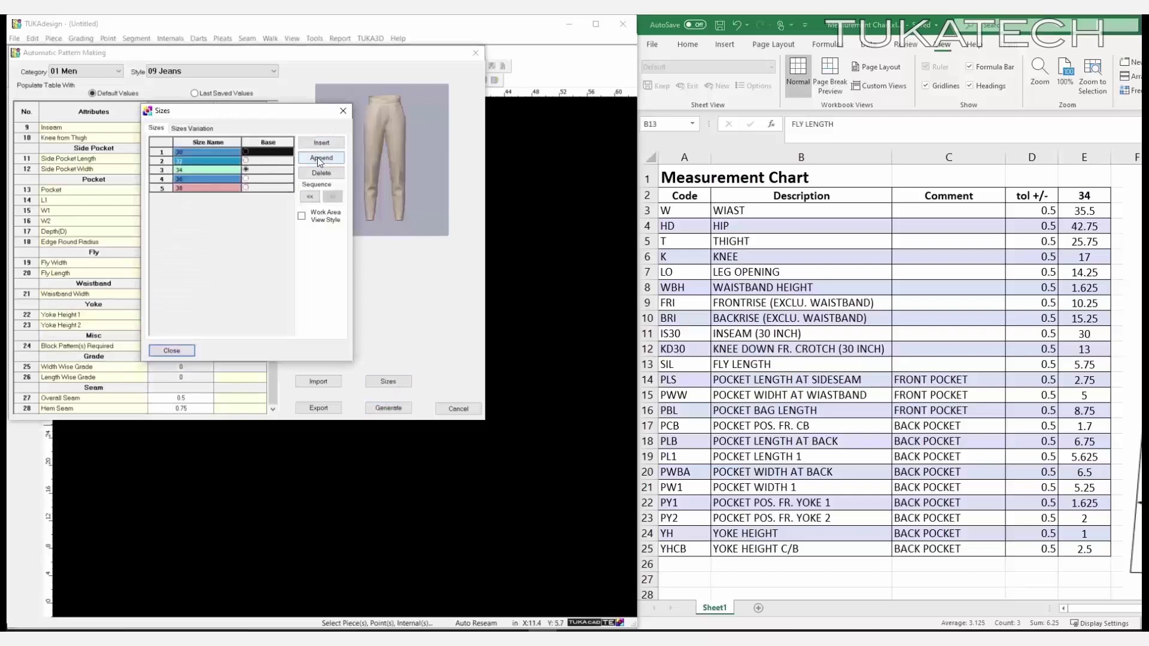
click(181, 350)
text(2)
key(Tab)
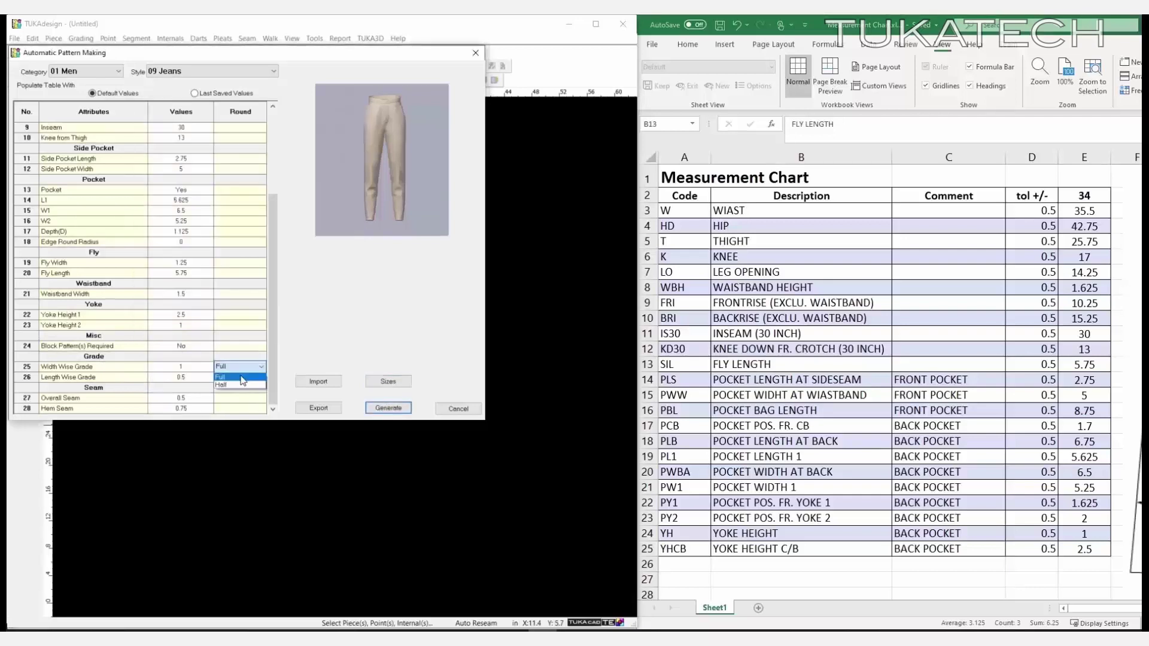
key(Tab)
text(1)
key(Tab)
click(388, 408)
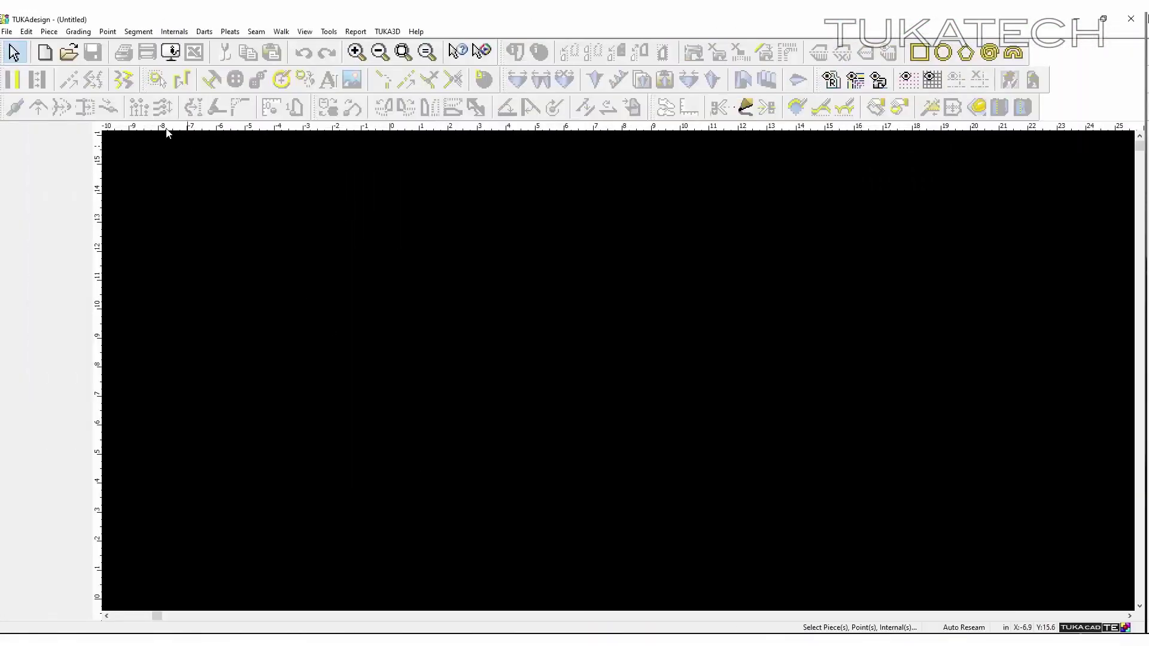
- Open 5 PKT JEAN_E FIT.tud from TUKAdata > Master Basic Blocks > Customer_A > Womens > Pants
click(71, 56)
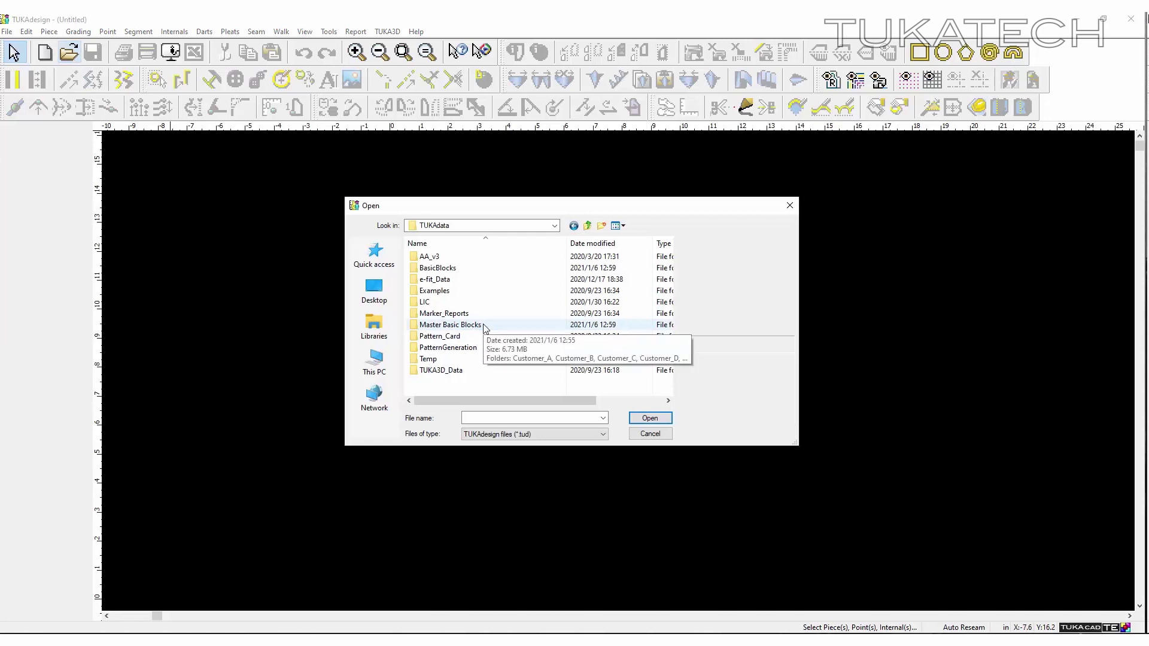
click(486, 329)
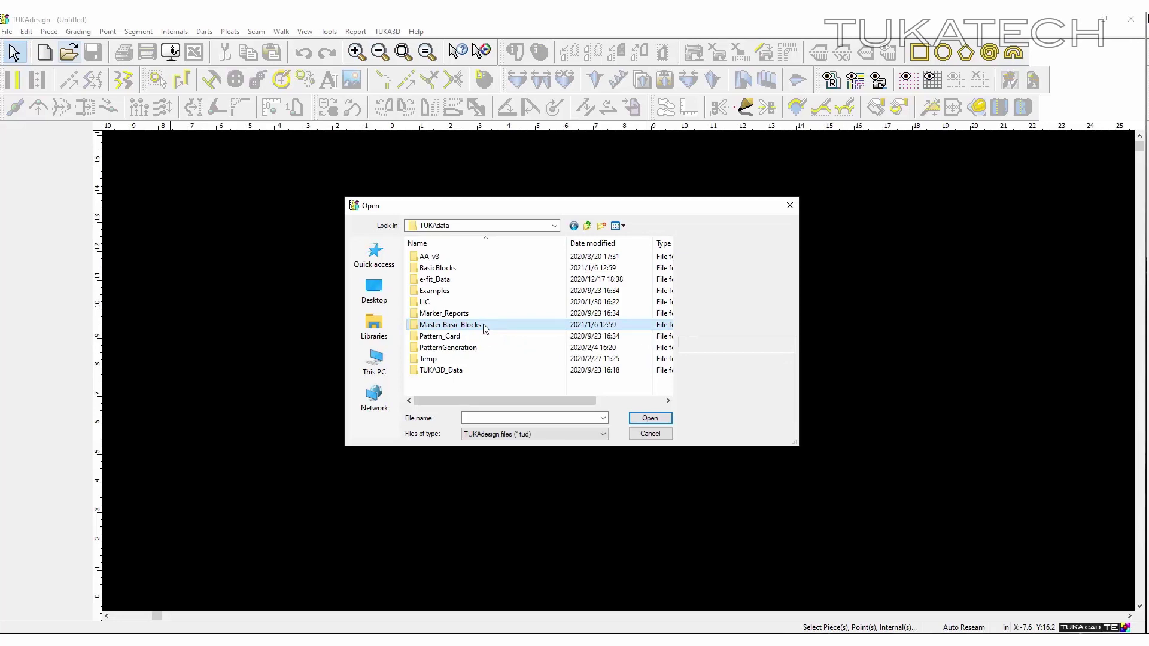
double_click(484, 327)
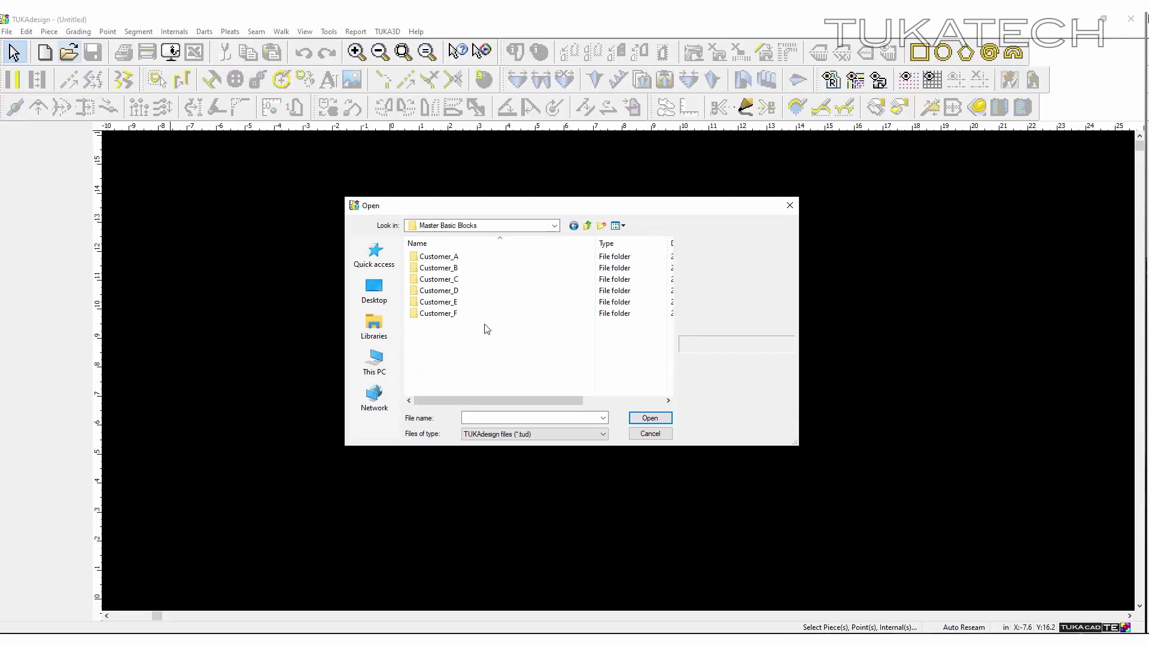
double_click(486, 259)
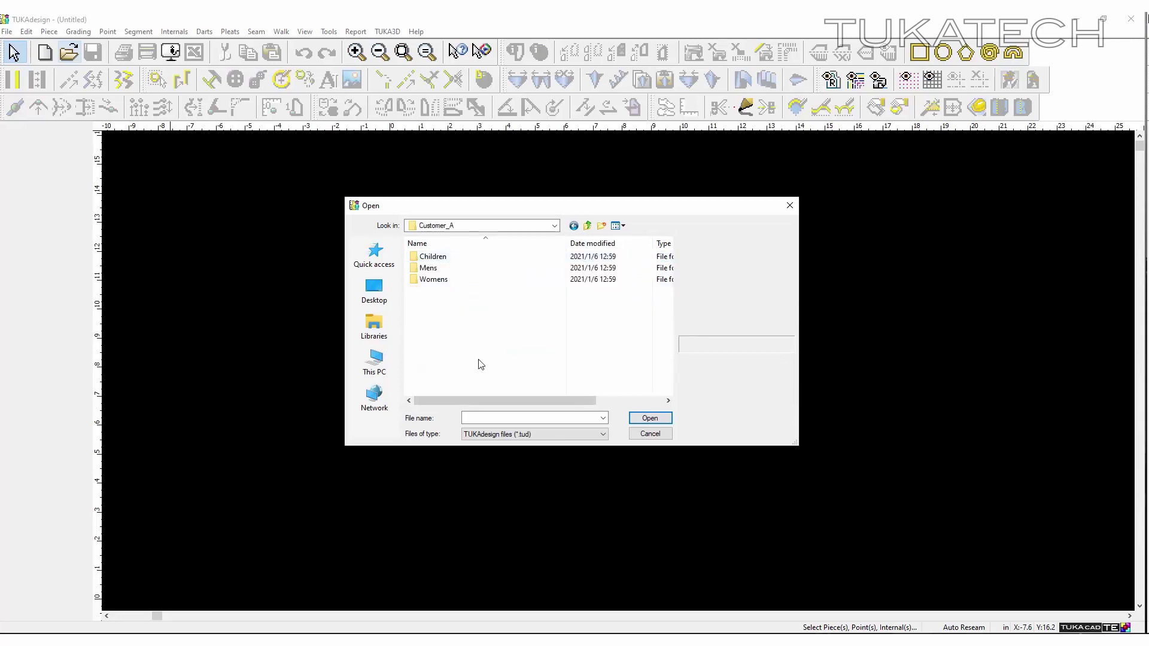
double_click(482, 280)
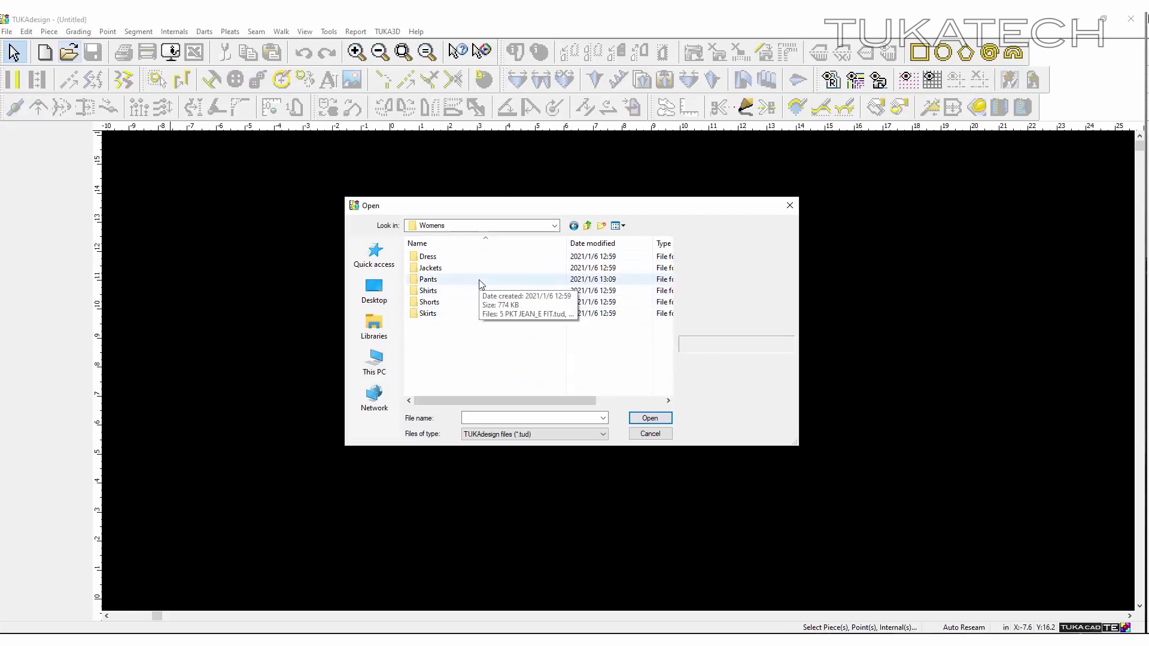
double_click(482, 283)
double_click(452, 284)
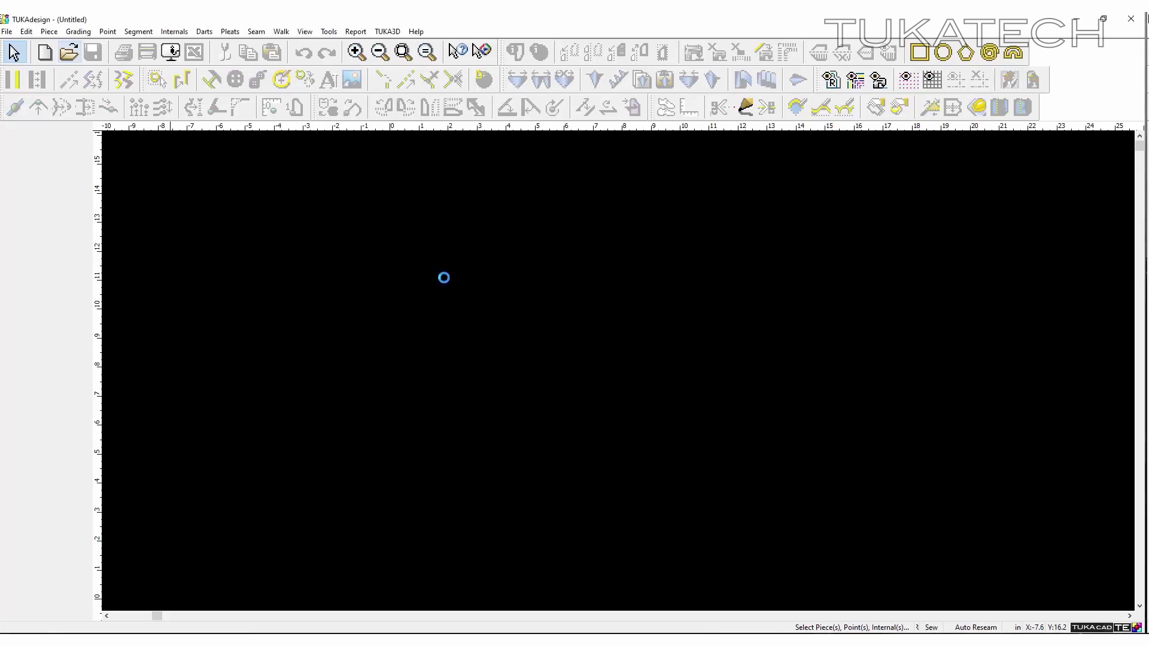
- Open the Measurement Chart report and review Inseam, front rise and back rise across sizes
click(359, 32)
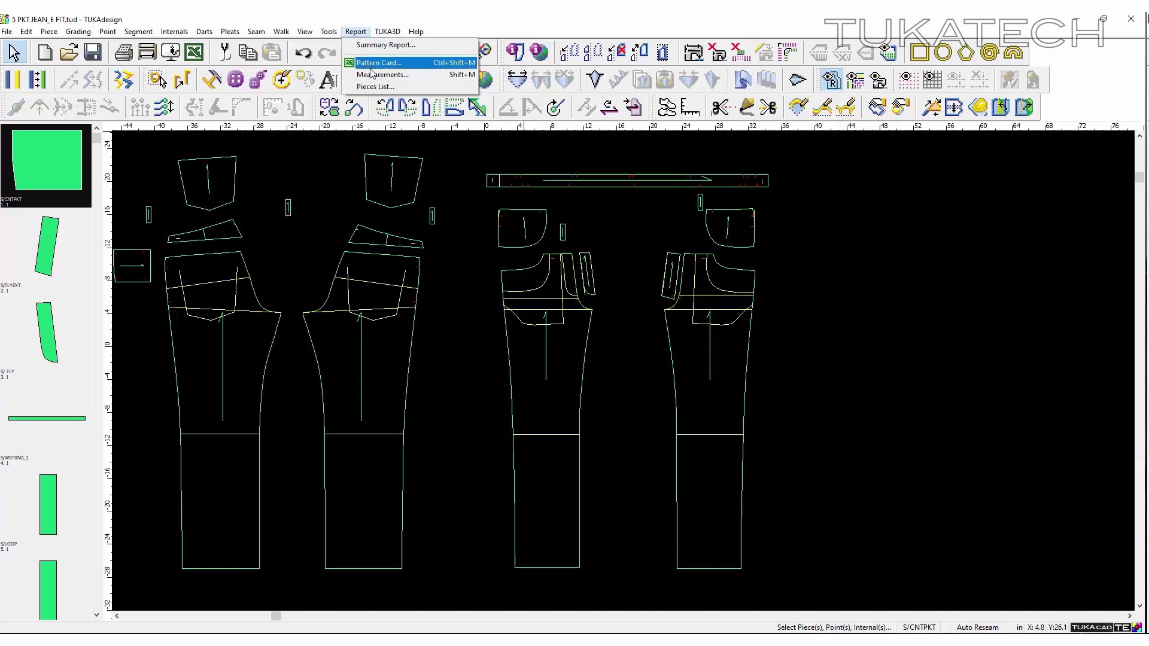
click(409, 78)
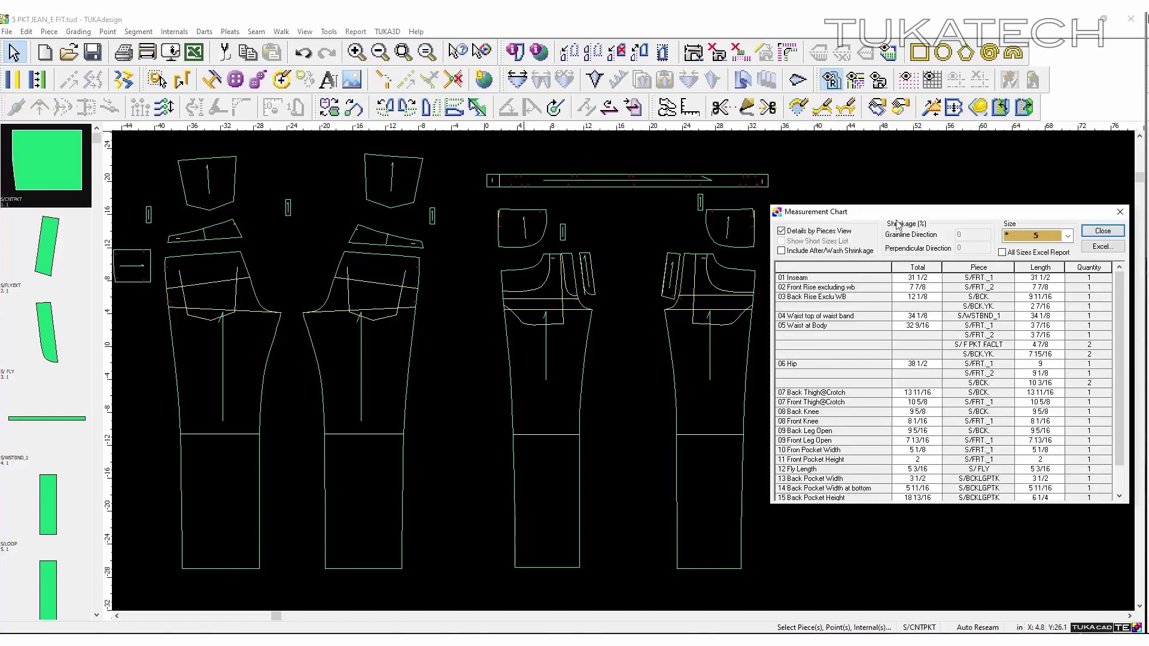
click(846, 280)
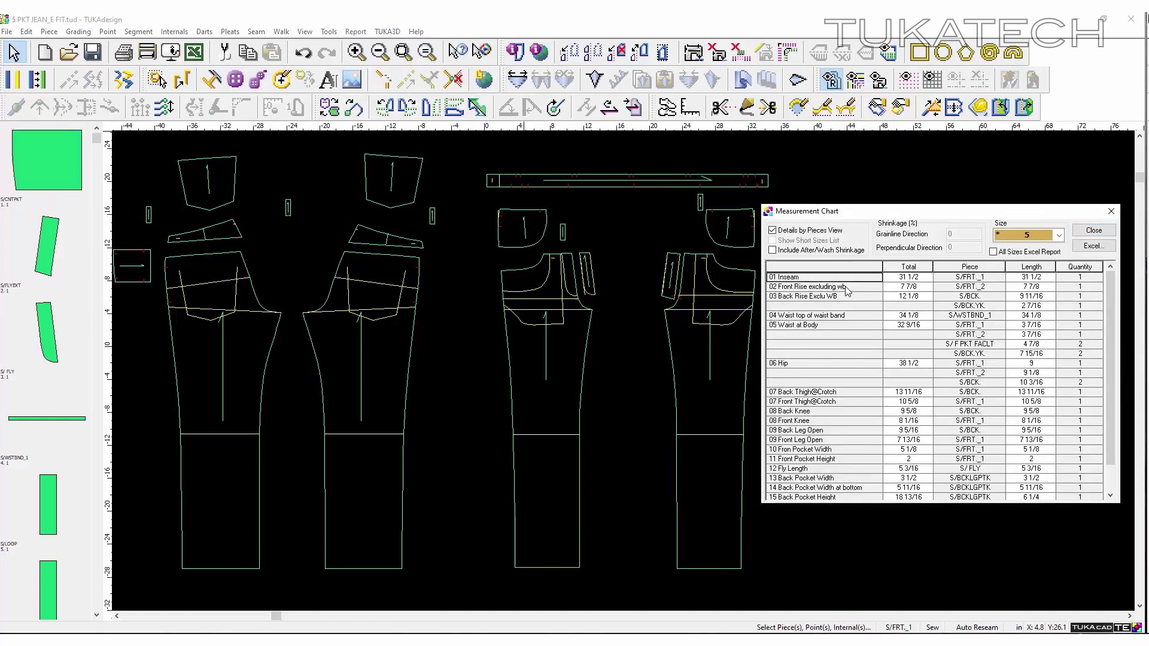
click(847, 288)
click(850, 298)
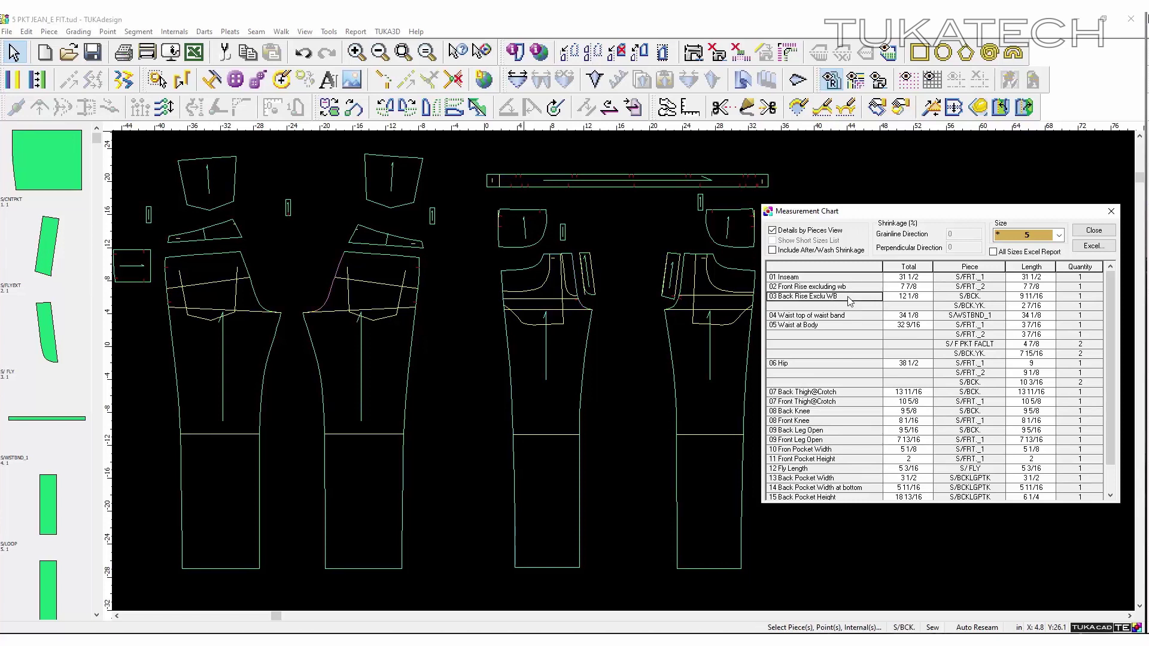
click(812, 232)
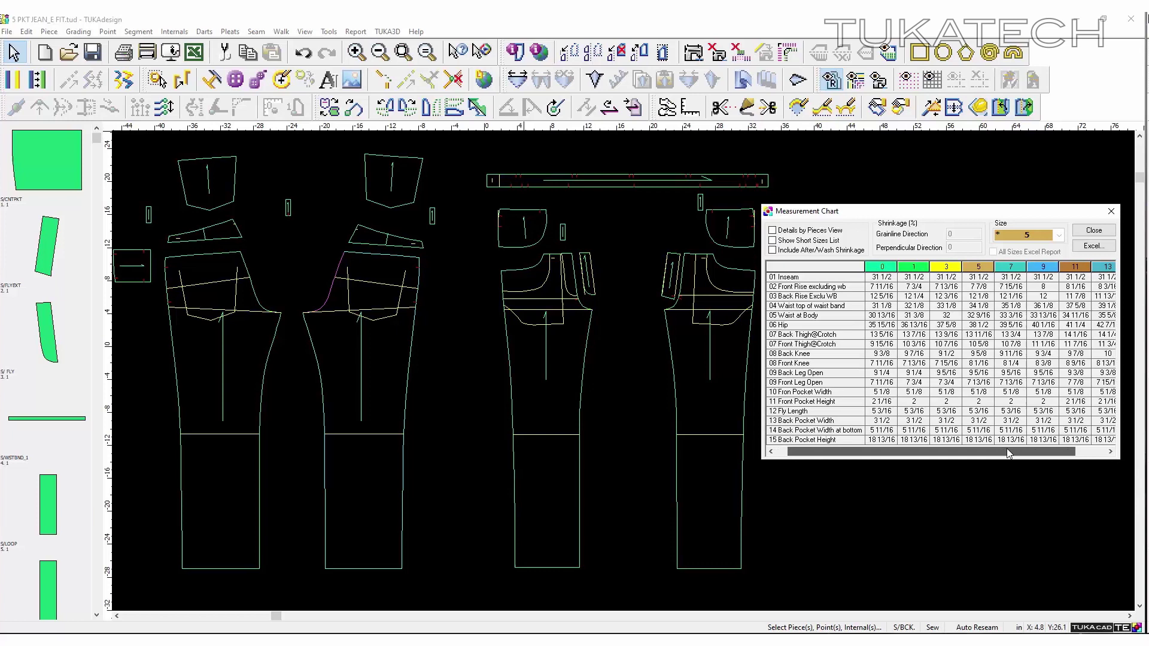
click(809, 231)
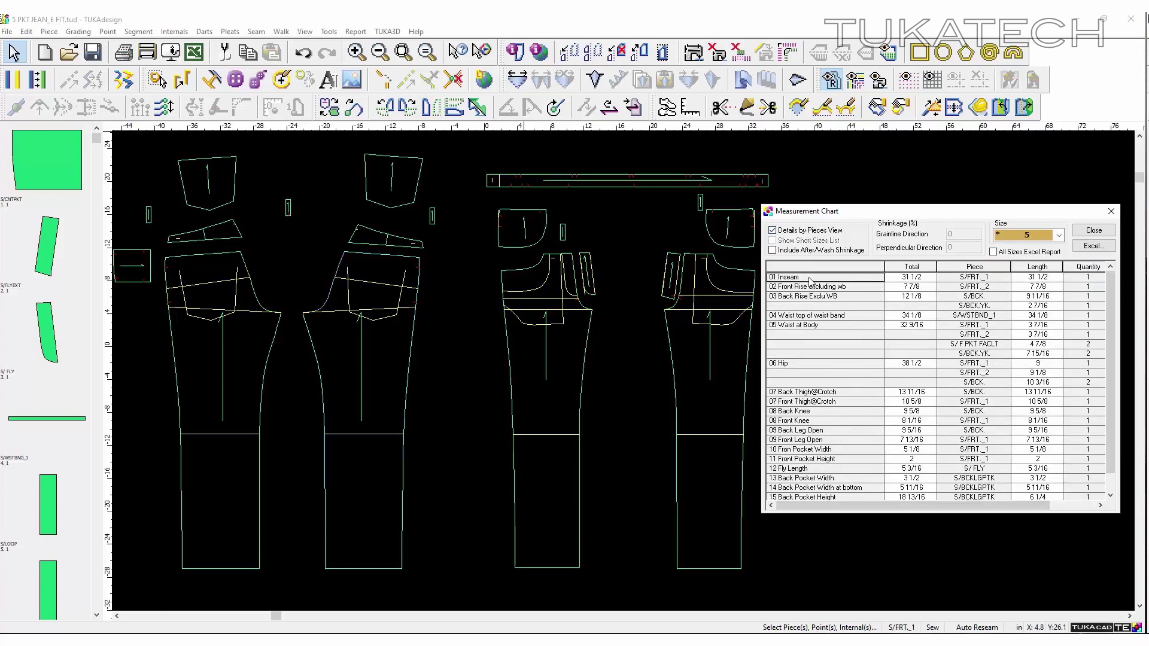
scroll(818, 505, down, 1)
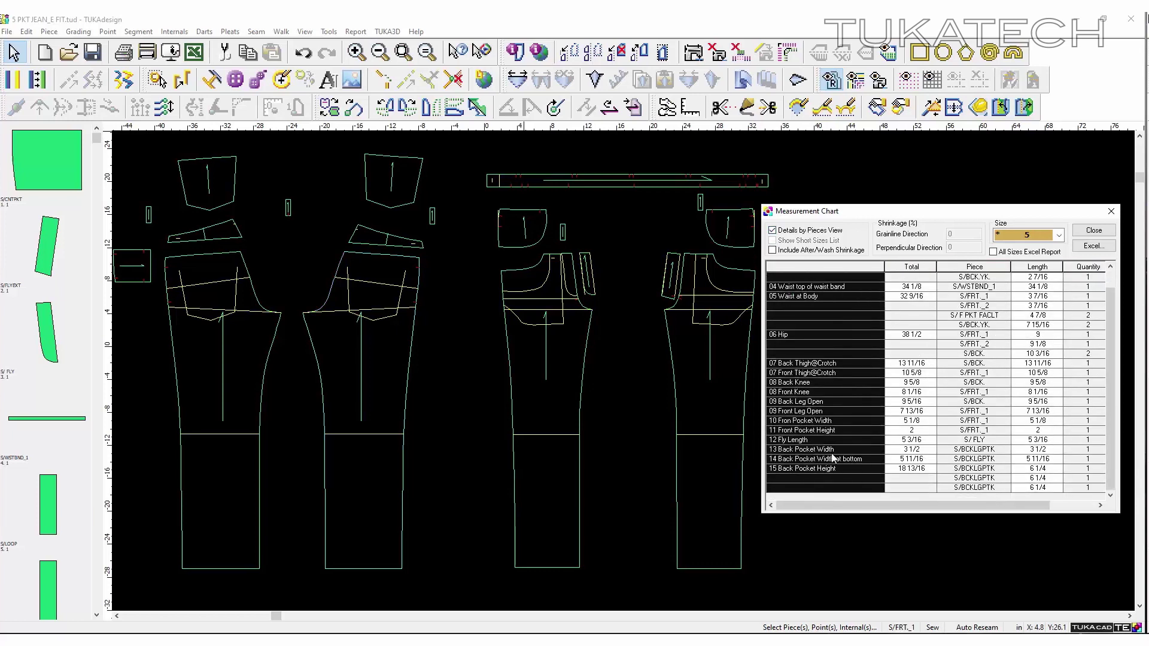
scroll(834, 458, up, 1)
- Highlight the Inseam pieces S/FRT_1, S/FRT_2, S/BCK. and S/BCK.YK. on the canvas
click(850, 278)
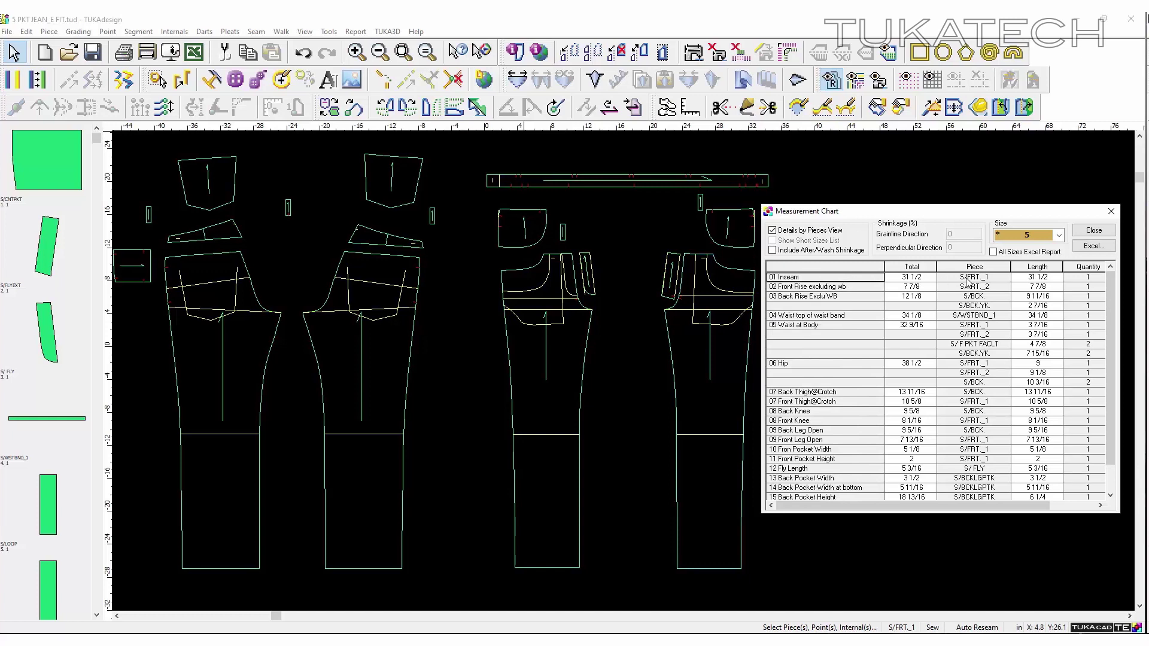
click(967, 279)
click(985, 287)
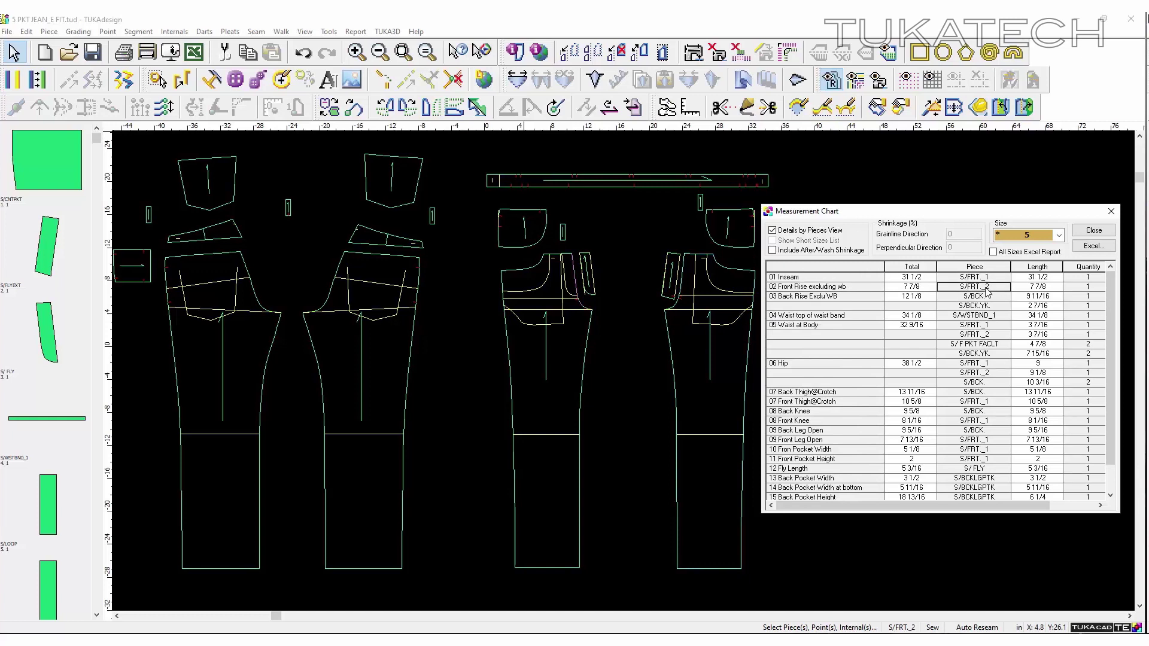
click(977, 297)
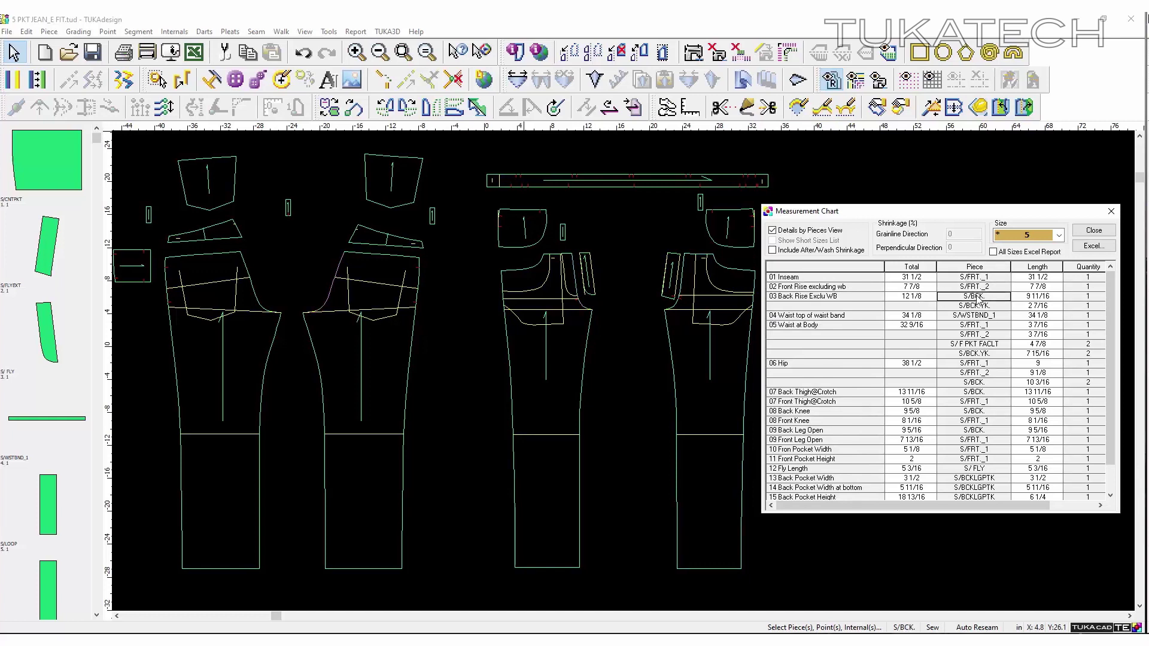
click(978, 307)
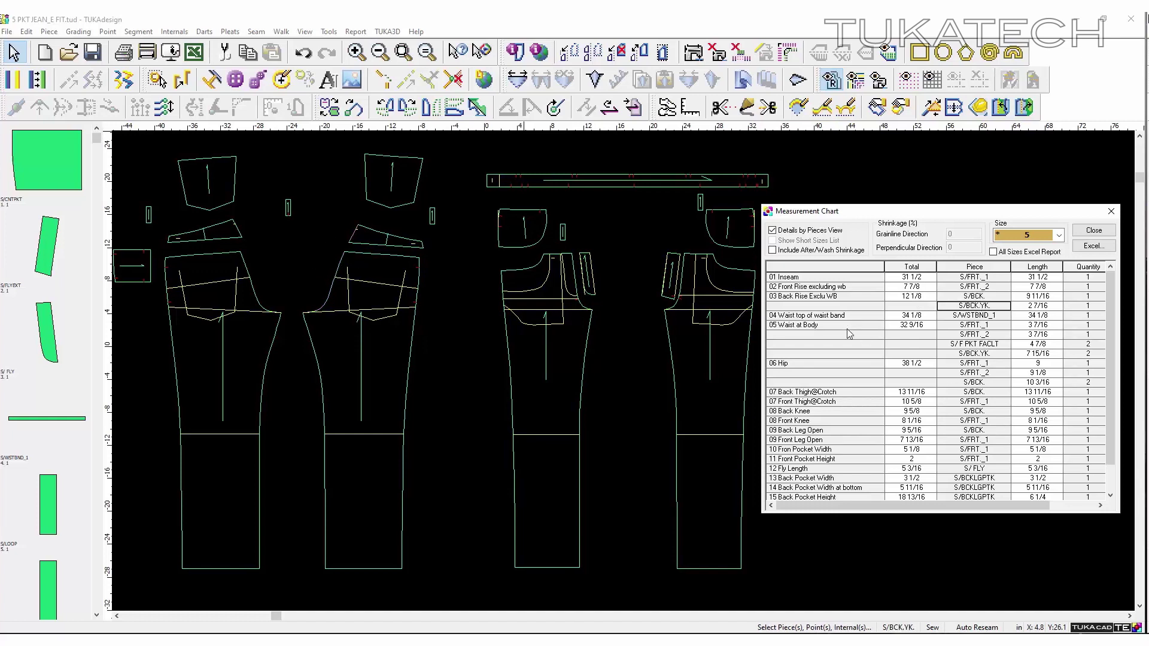
click(981, 334)
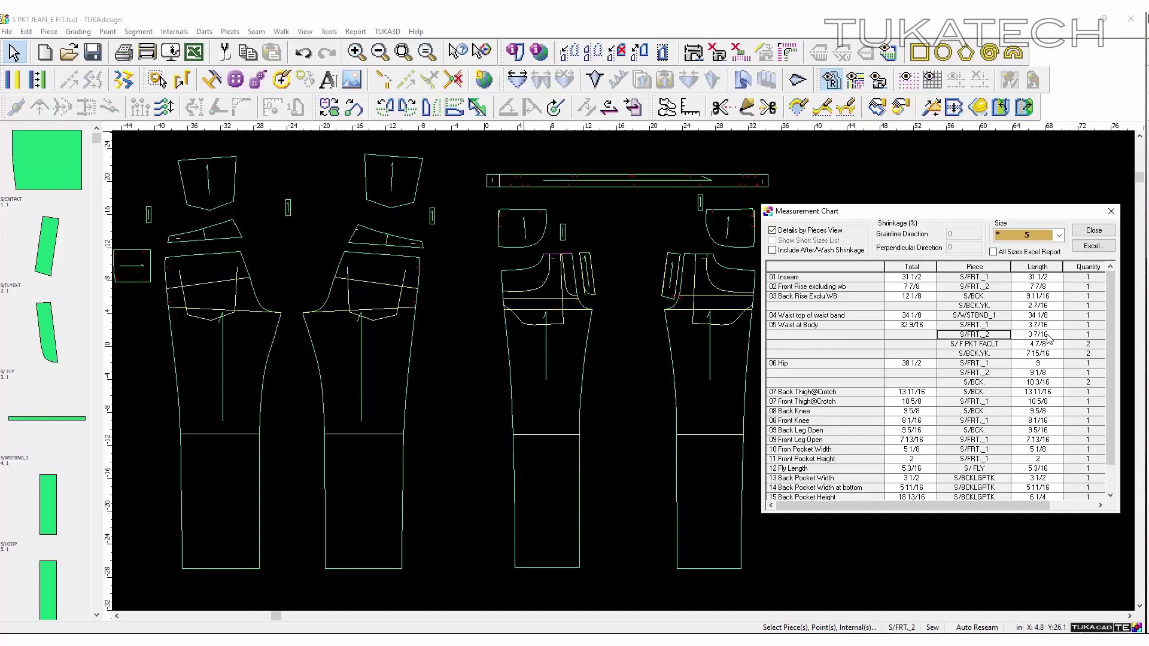
click(982, 344)
click(979, 355)
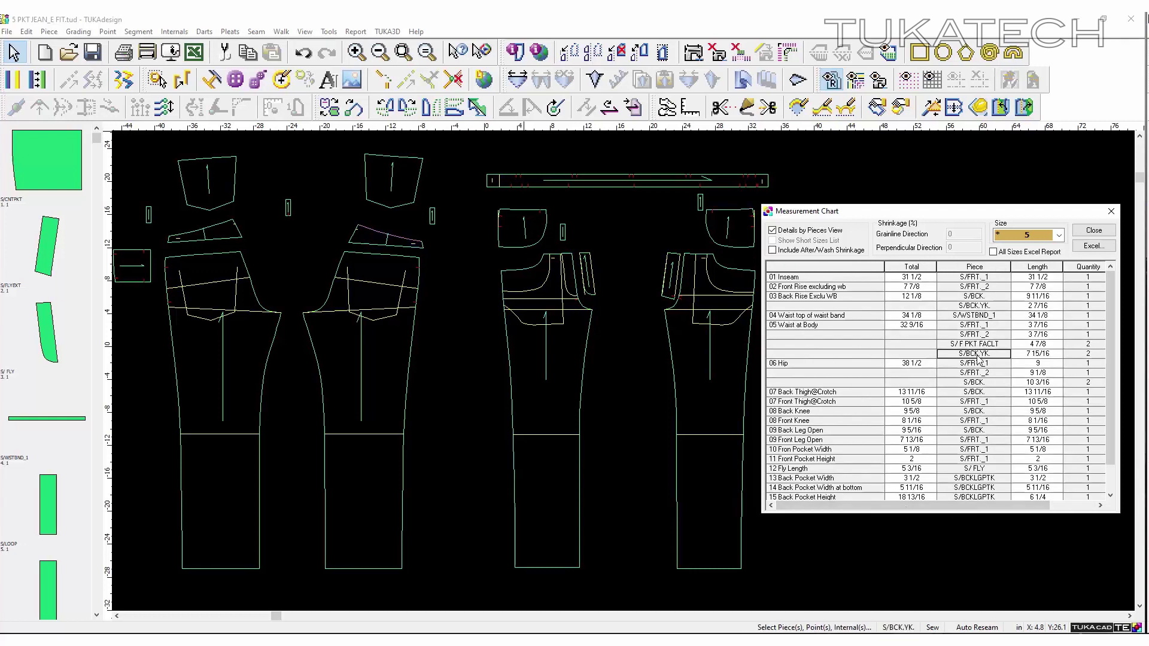
- Check the facing and yoke quantities and step down to the Front Pocket Height row
drag(978, 358, 974, 327)
drag(1085, 345, 1085, 355)
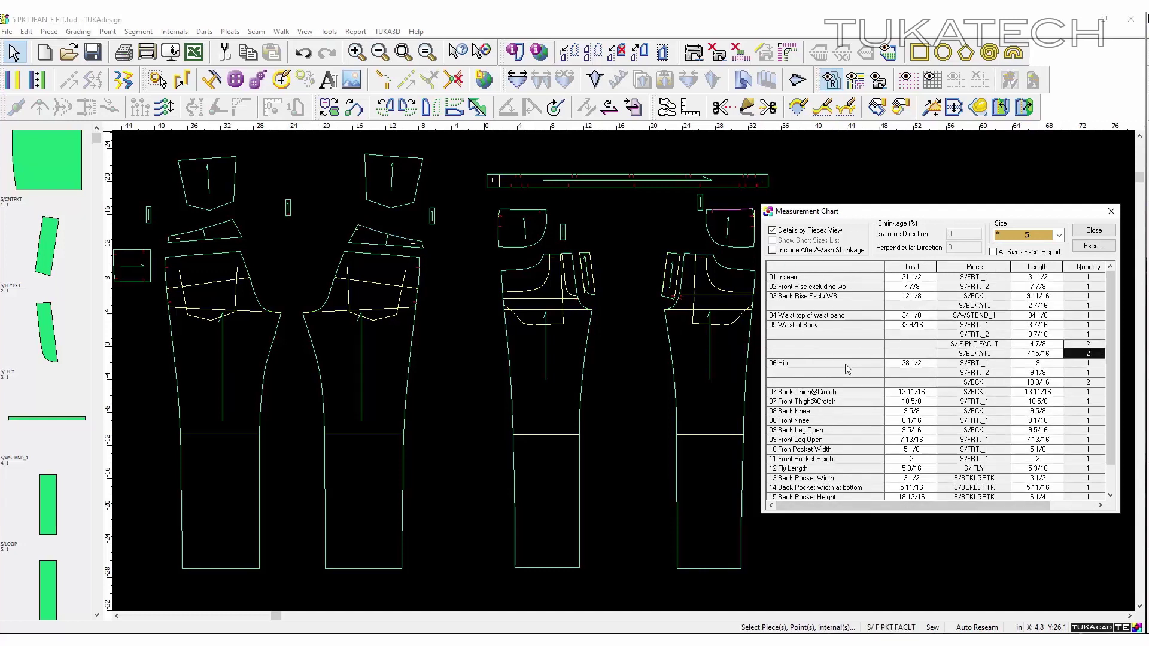
click(847, 370)
click(846, 402)
click(846, 420)
click(845, 459)
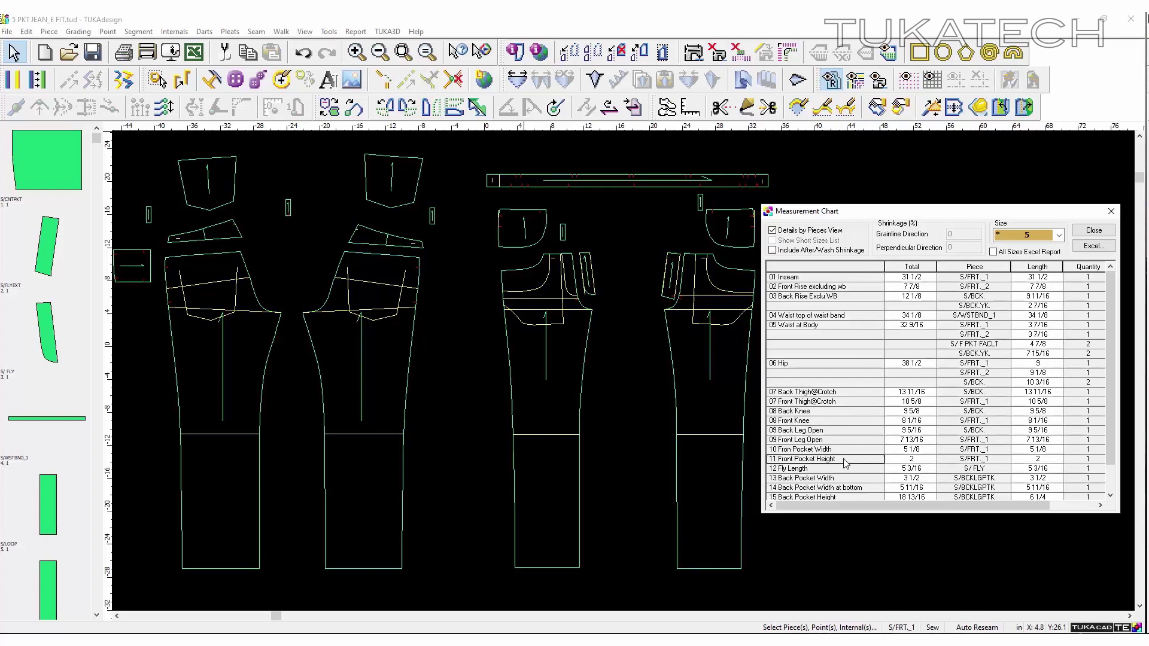
- Change the Inseam total from 31 1/2 to 29
click(847, 277)
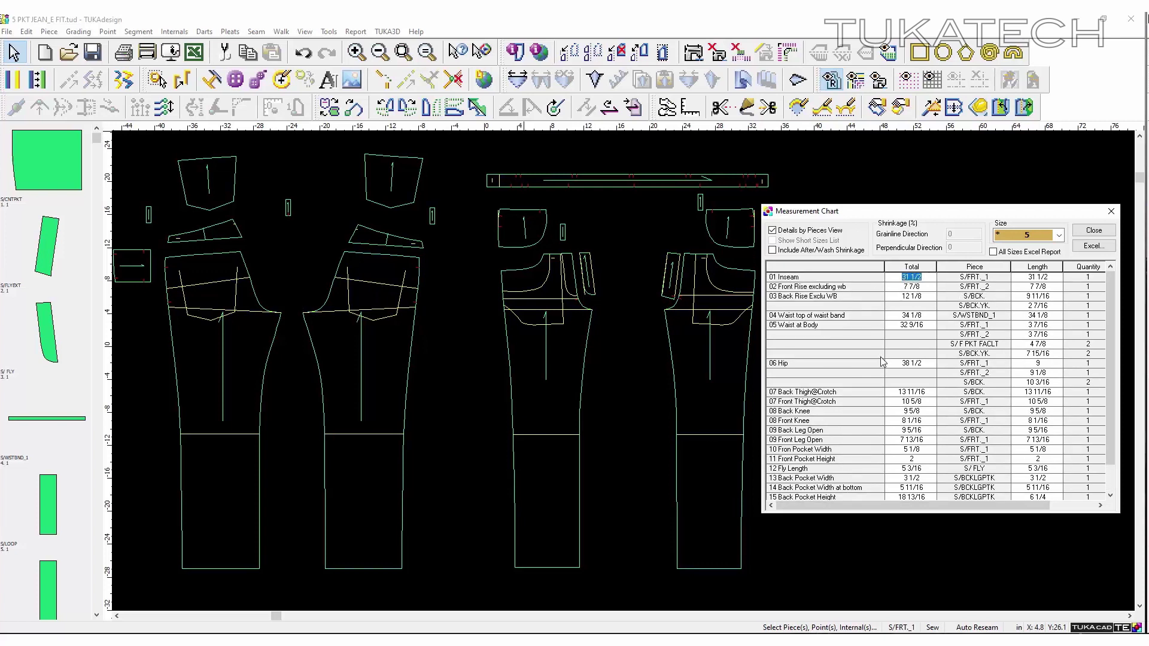
text(29)
key(Return)
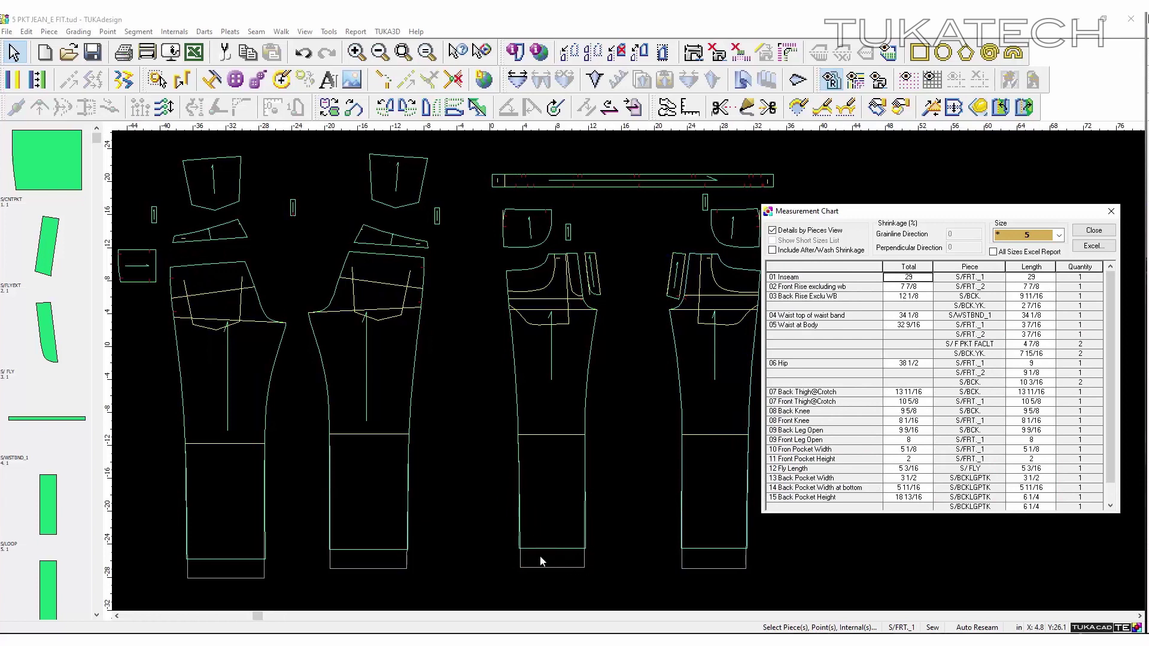
- Select the middle front leg piece and S/FRT_2, then reopen the Measurement Chart
click(1094, 231)
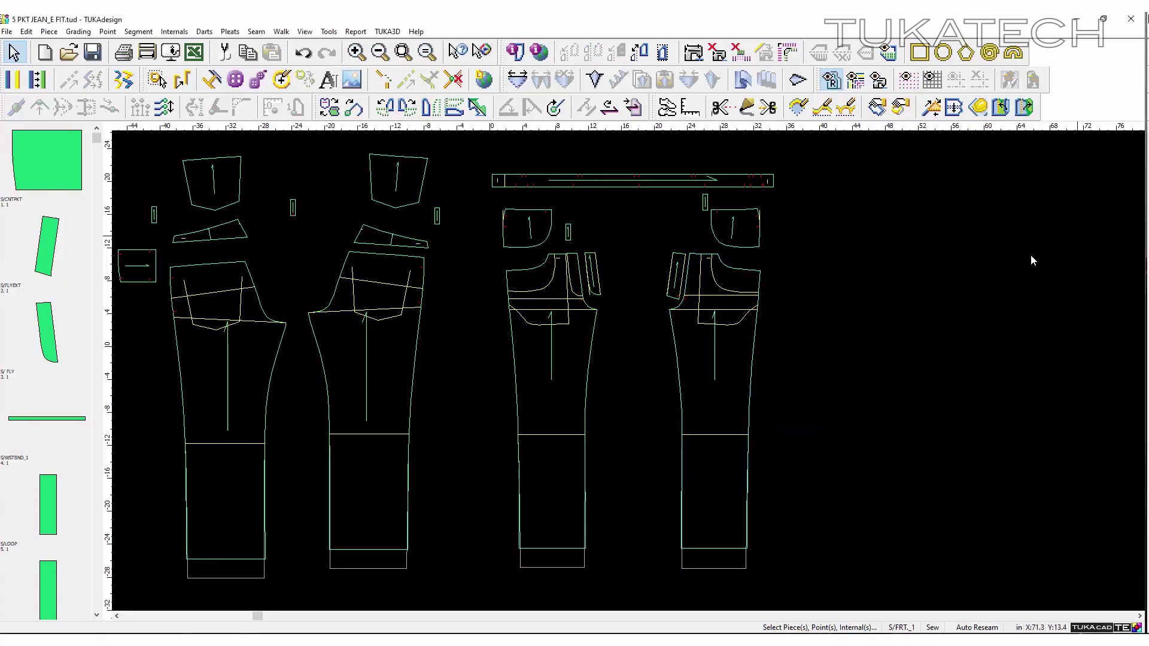
scroll(569, 529, up, 3)
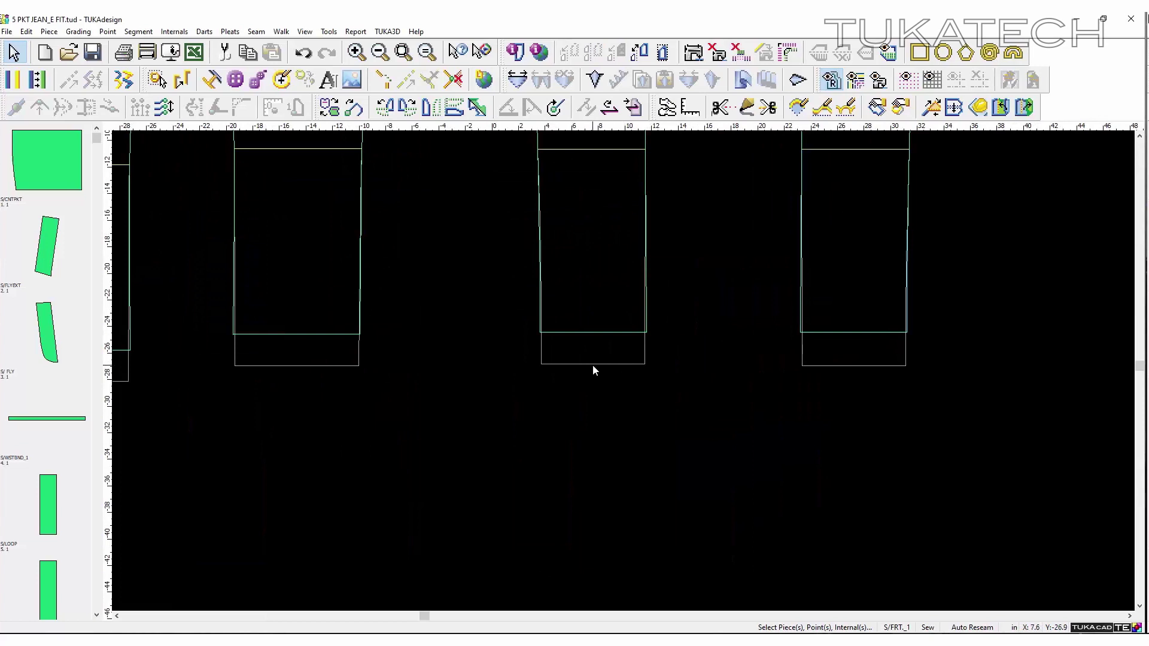
click(592, 364)
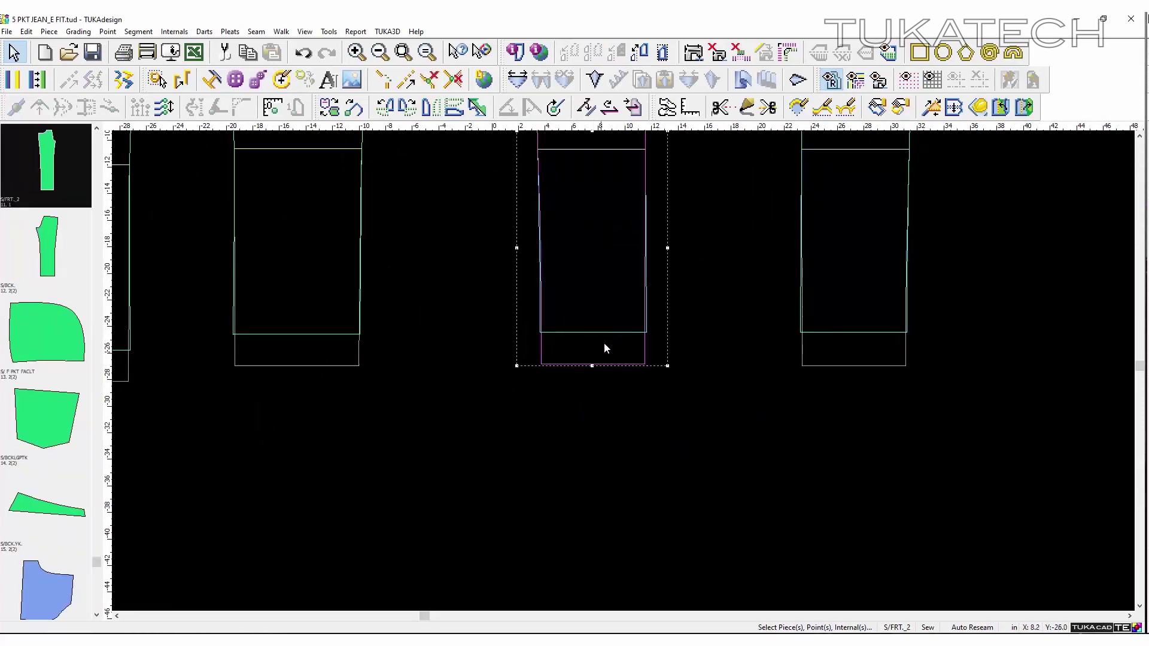
scroll(604, 348, down, 5)
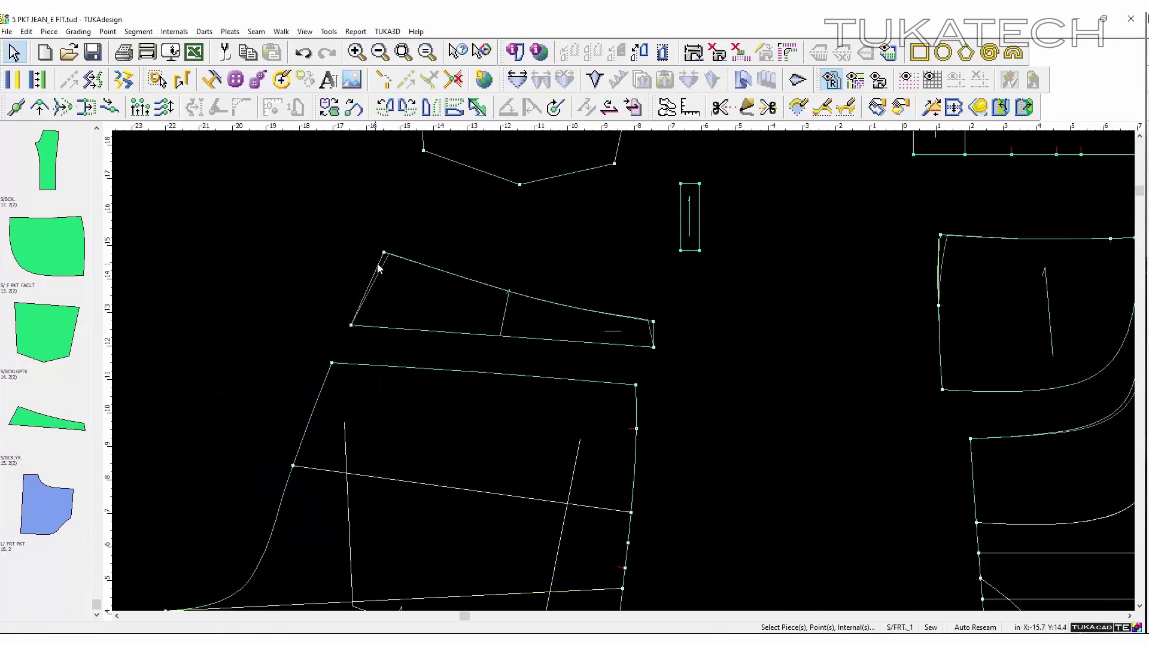
scroll(832, 365, down, 2)
click(832, 365)
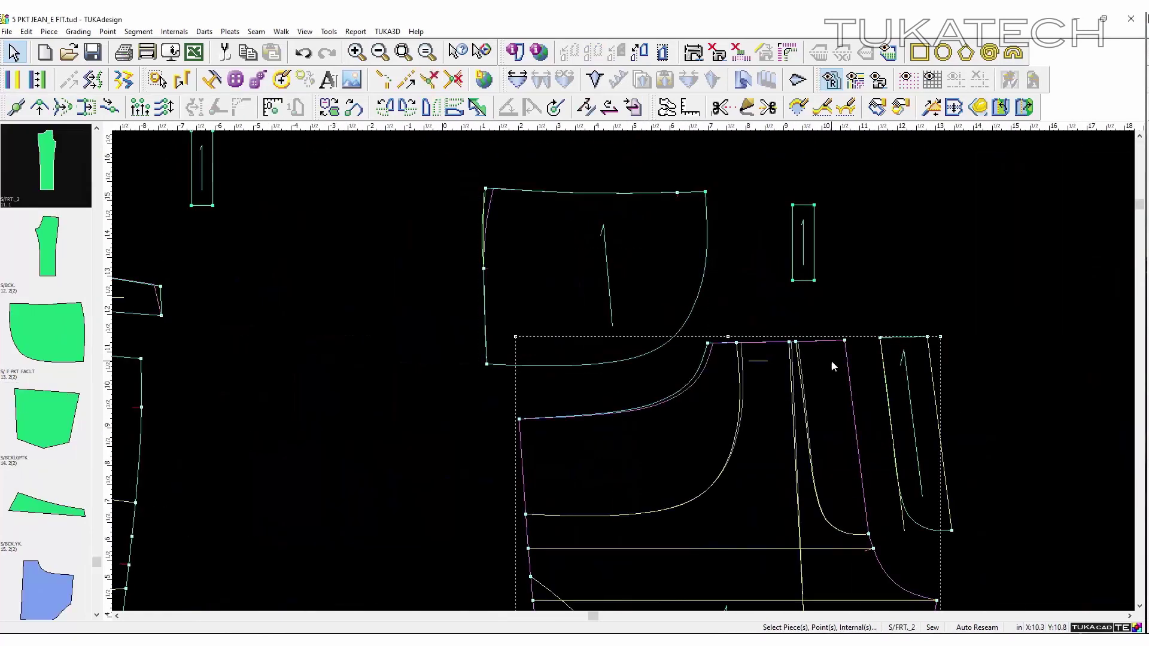
scroll(623, 371, down, 1)
click(637, 262)
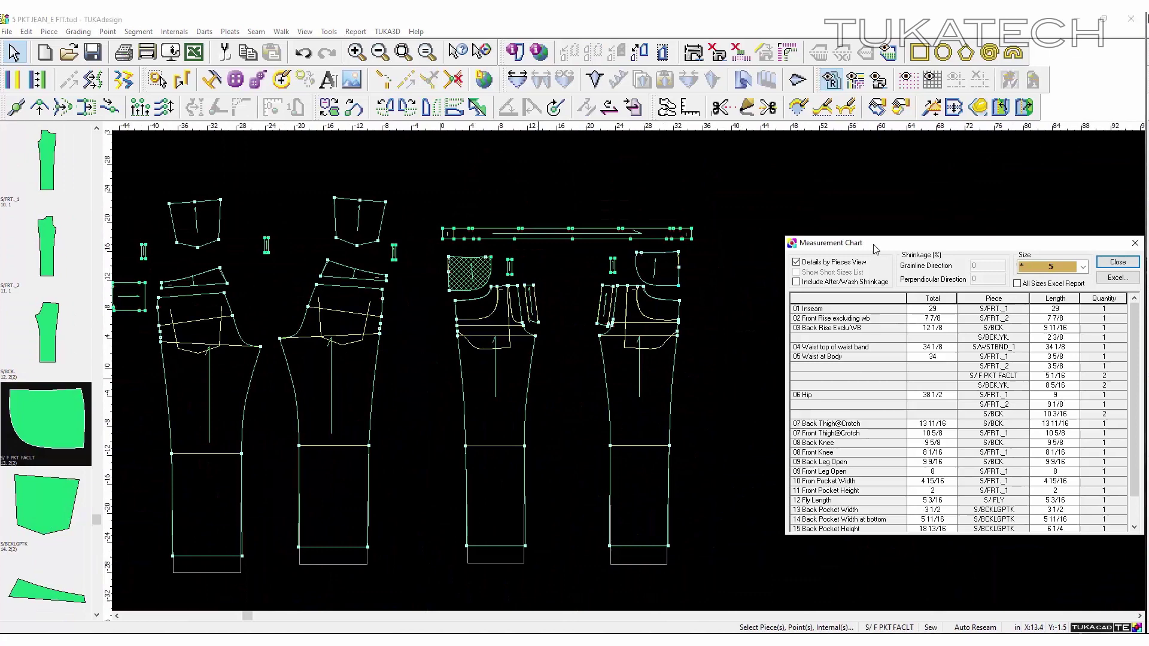
drag(875, 248, 838, 256)
- Set Front Thigh@Crotch to 11, Back Knee 10, Front Knee 9 and Back Leg Open 10
click(800, 442)
text(11)
key(Return)
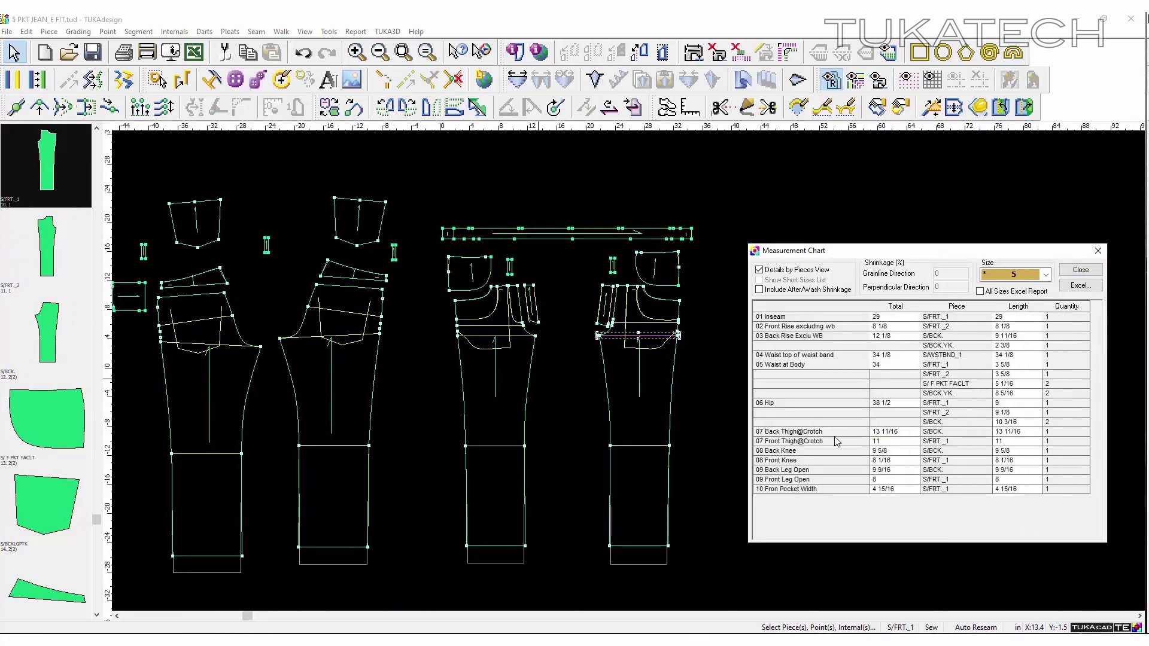
click(847, 450)
text(10)
key(Return)
click(856, 460)
text(9)
key(Return)
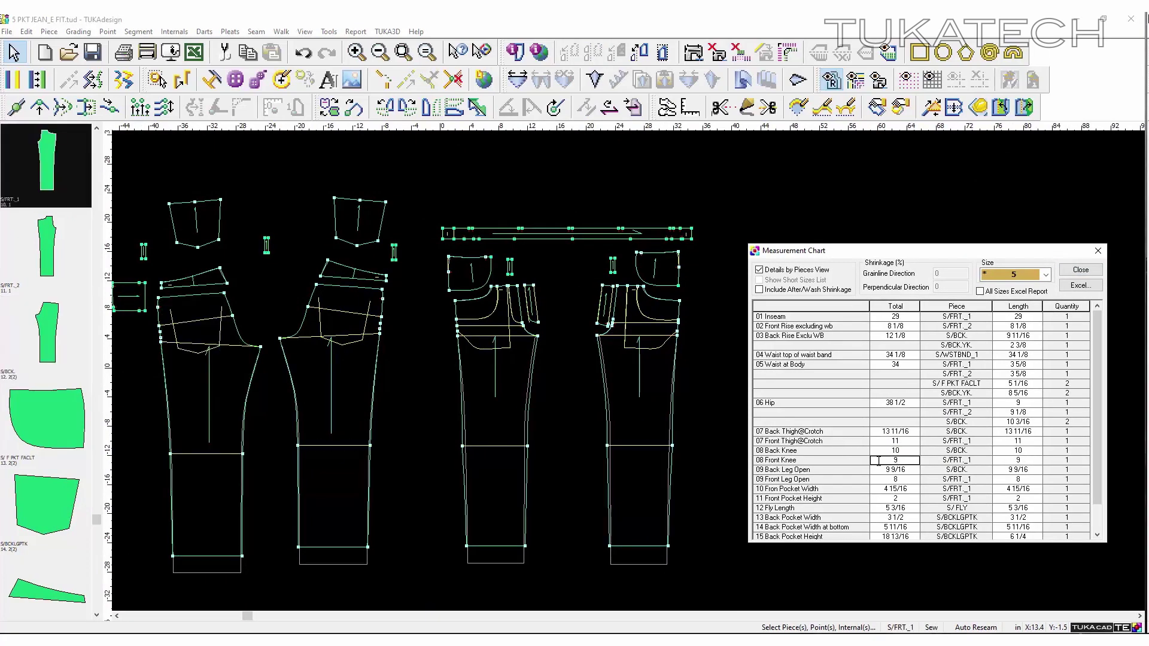
click(857, 470)
text(10)
key(Return)
- Set Front Leg Open to 10, Front Pocket Width 5 and Fly Length 6
key(Down)
text(10)
key(Return)
key(Down)
text(5)
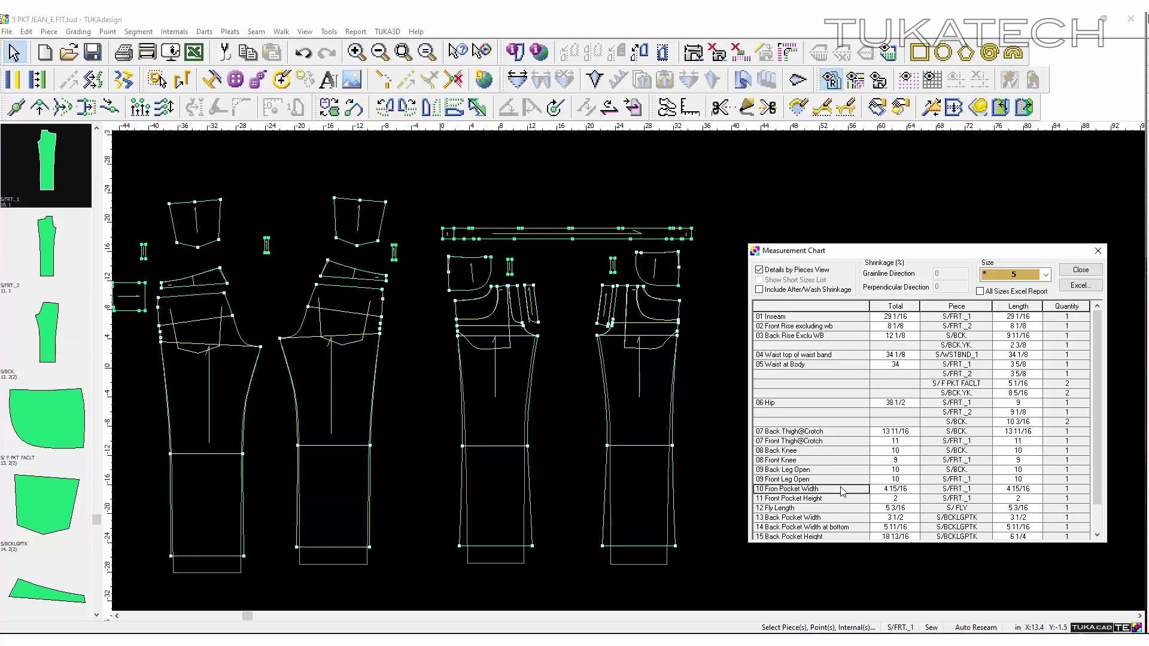
key(Return)
key(Down)
key(Down)
text(6)
key(Return)
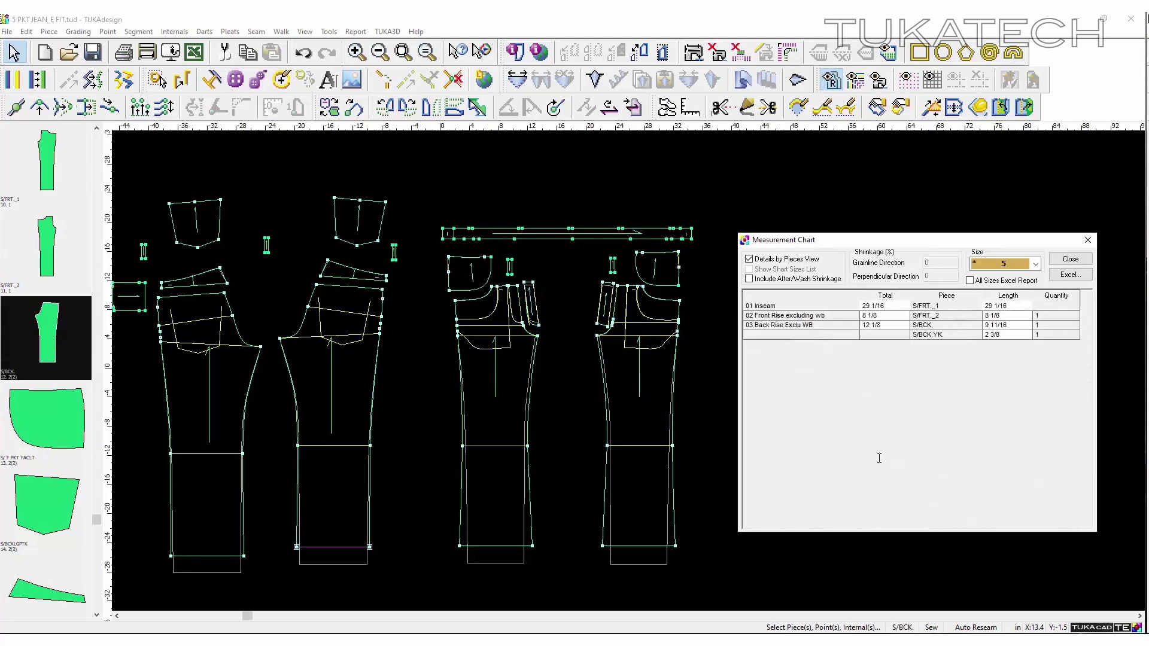
- Close the Measurement Chart to return to the regraded jeans pieces
click(1082, 270)
scroll(776, 356, up, 2)
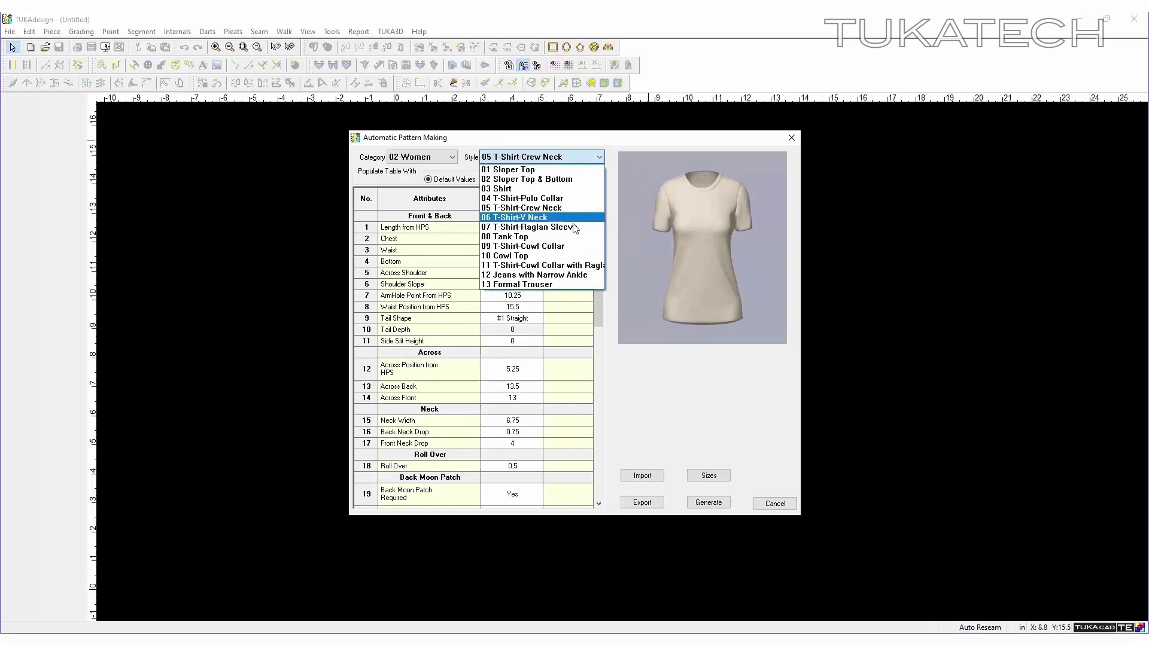
key(Down)
key(Down)
key(Down)
key(Down)
key(Down)
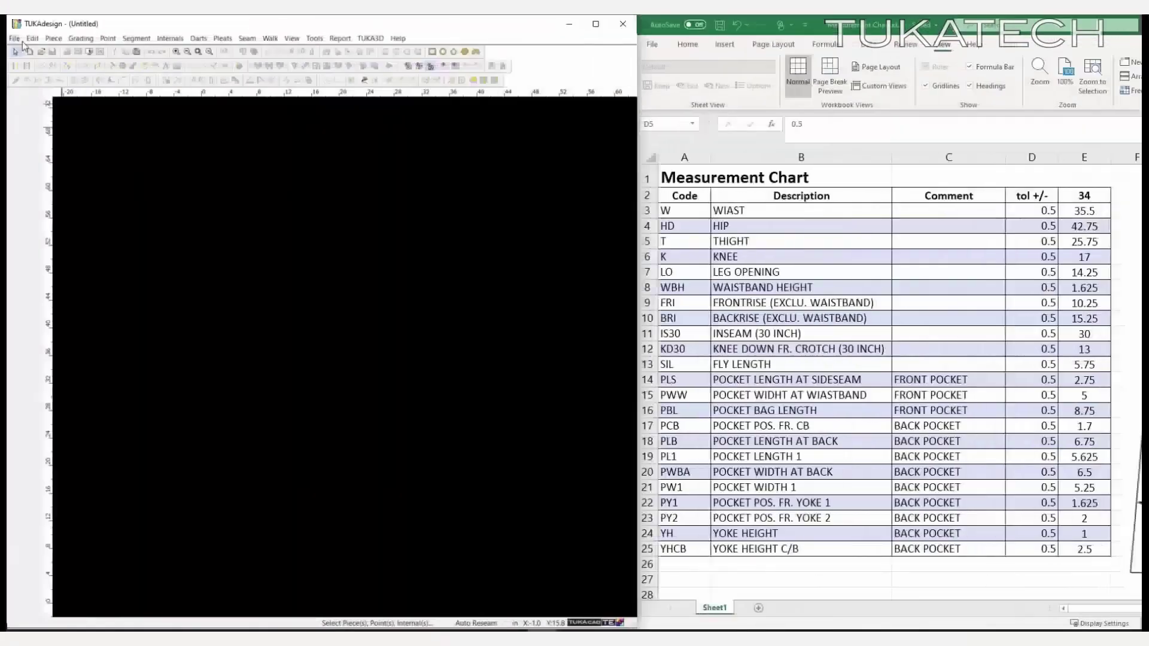
- Start Automatic Pattern Making with category 01 Men and style 09 Jeans
click(13, 38)
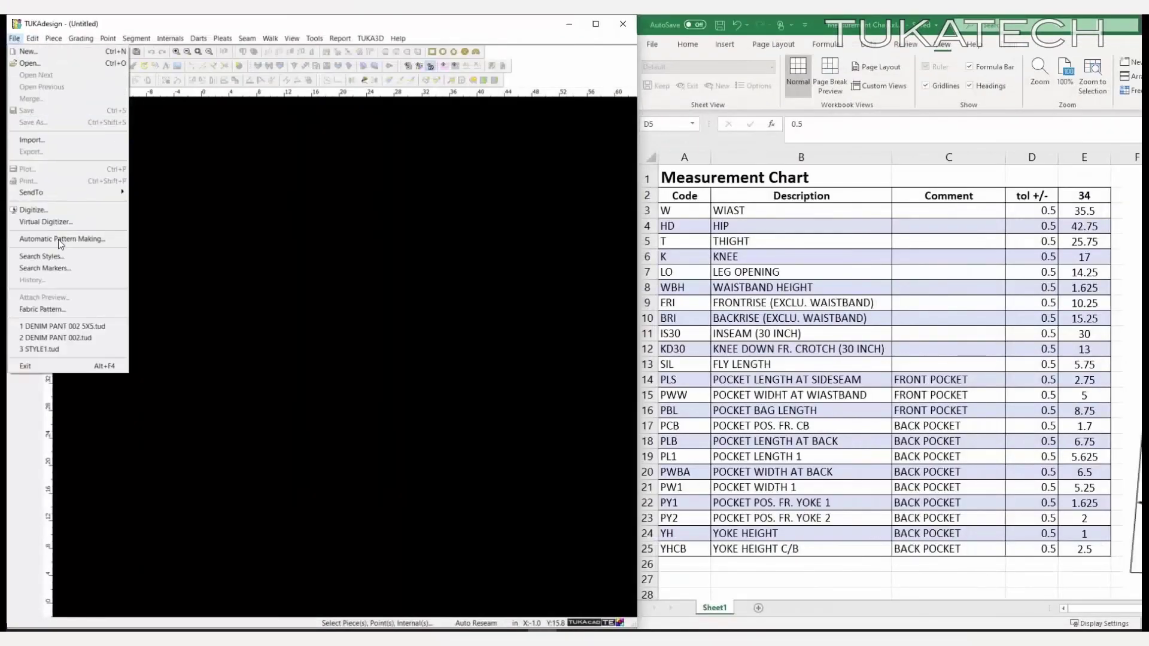
click(59, 240)
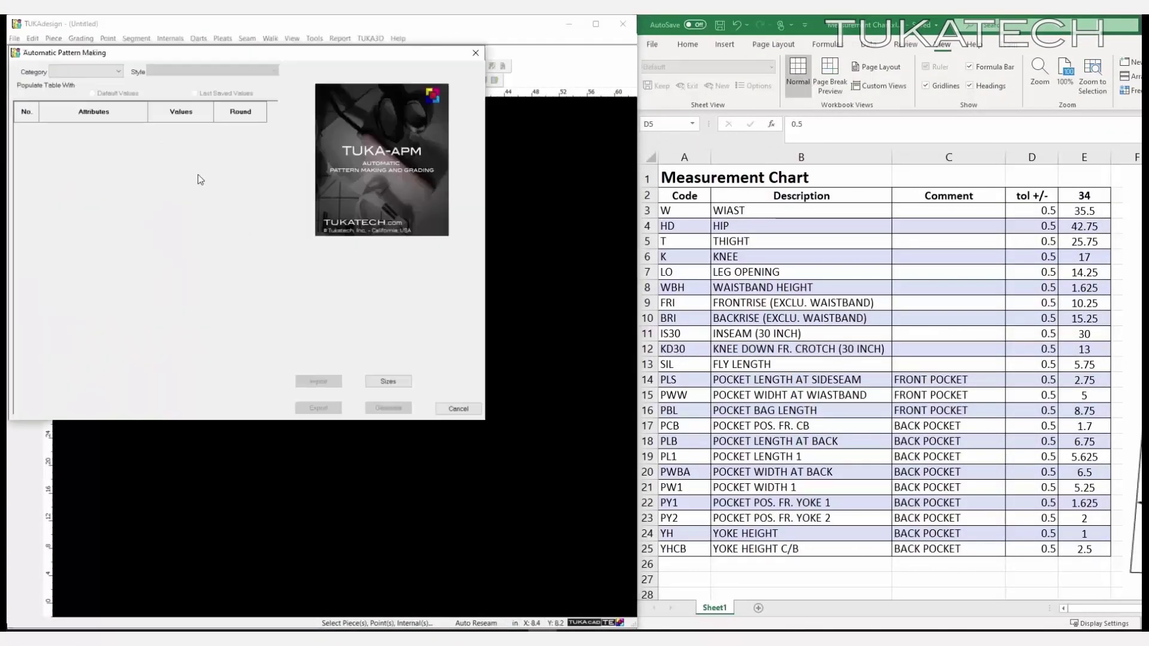
click(83, 73)
click(80, 92)
click(92, 72)
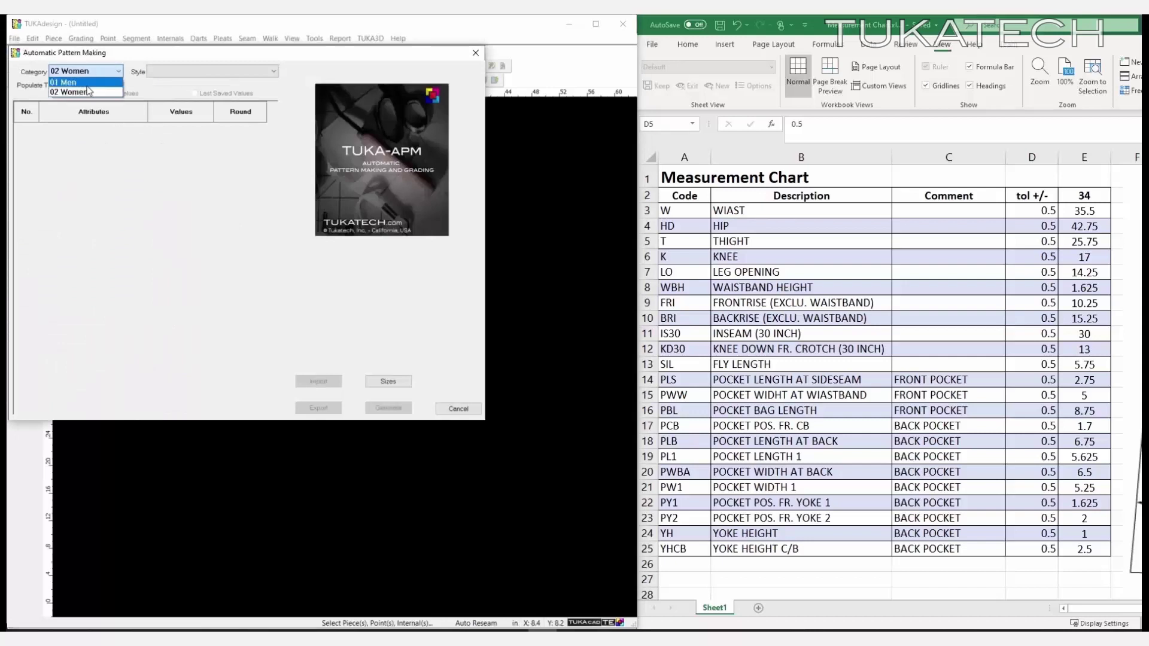
click(84, 83)
click(173, 74)
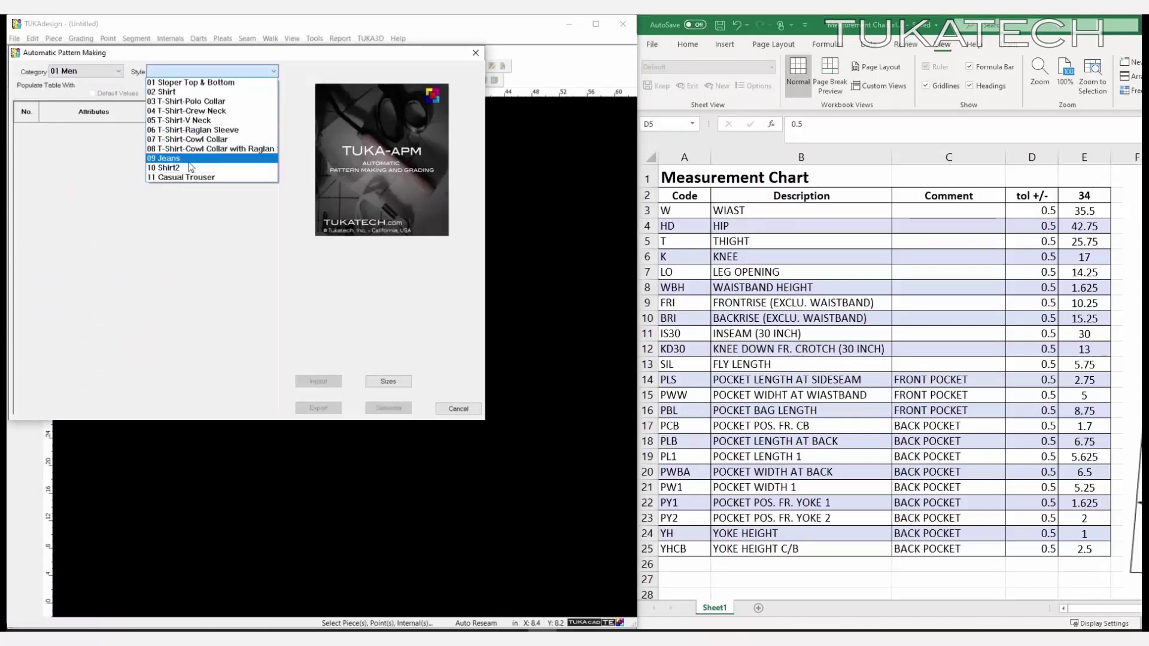
click(173, 159)
- Enter the chart measurements 25.75, 17, 14.25 … 5.25, 1.125 in the APM table
text(25.75 17 14.25 10.25 15.25 40.25 30 13 2.75 )
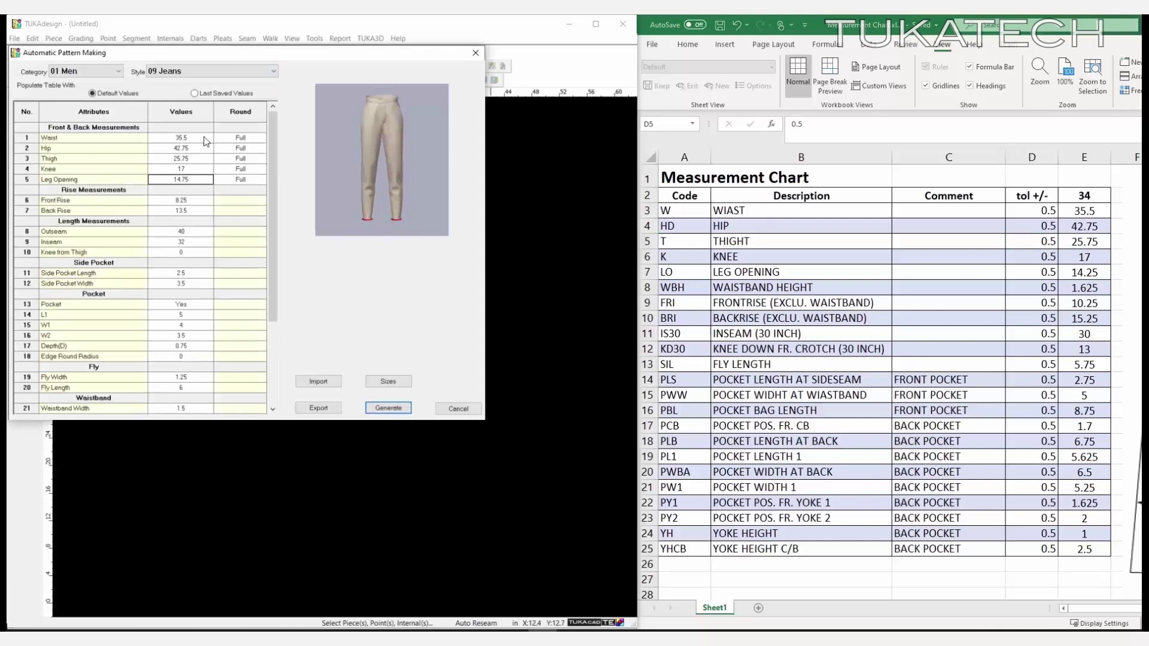
text(5 5.625 6.5 5.25 1.125)
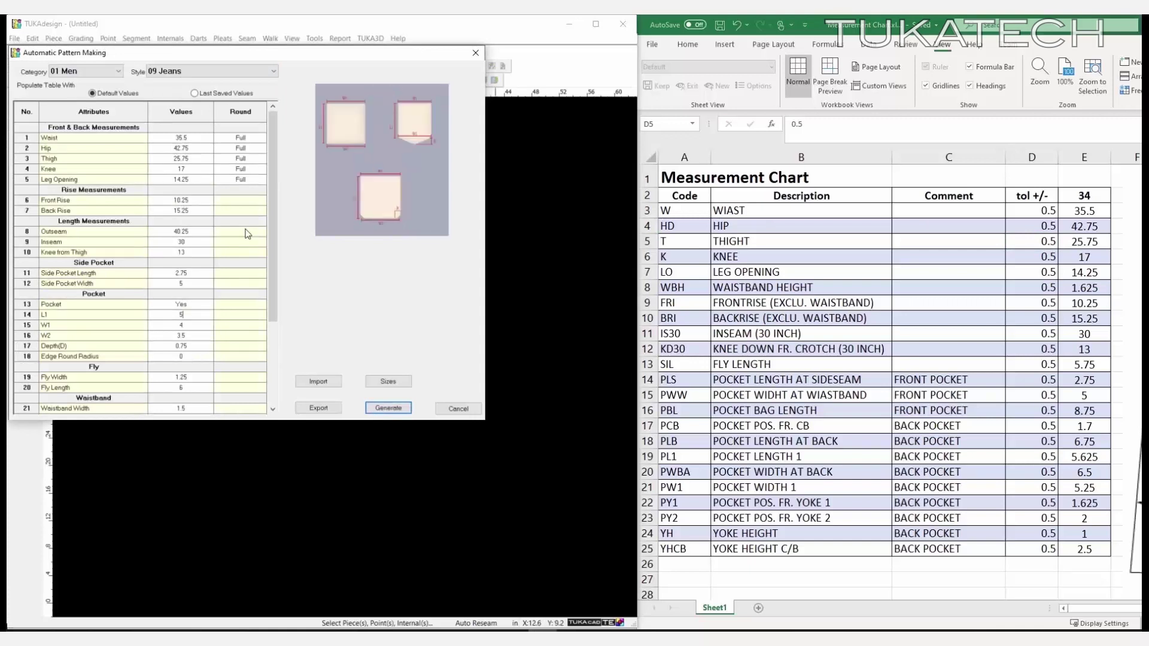
scroll(202, 268, down, 4)
key(Return)
key(Return)
key(Return)
key(Return)
key(Return)
key(Return)
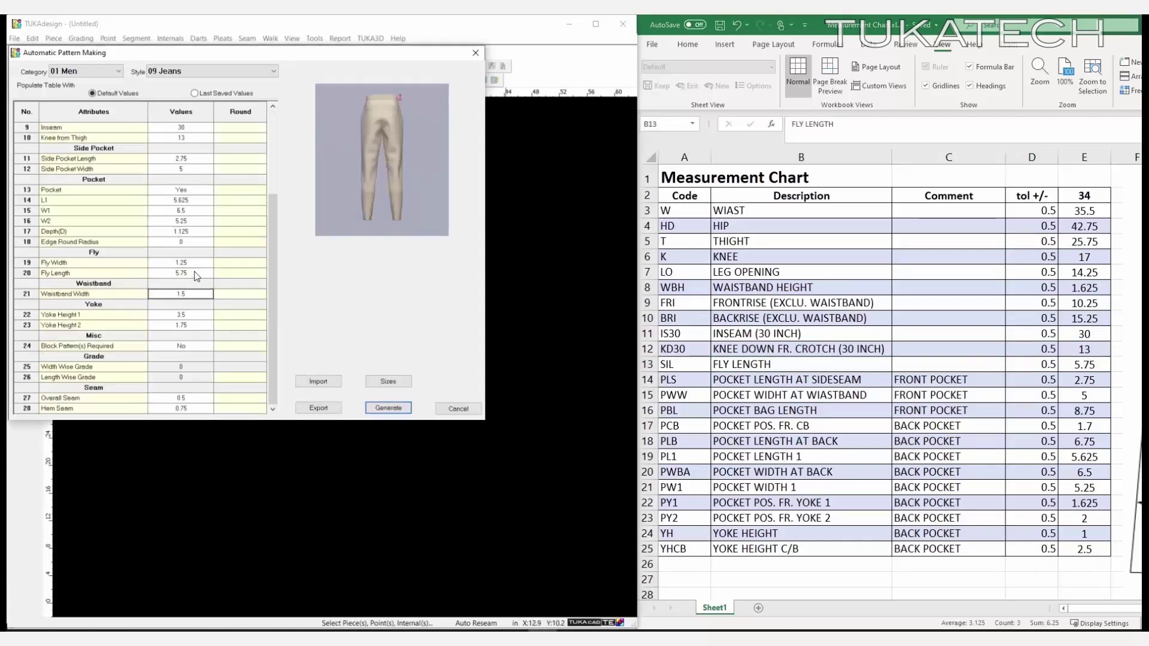
- Add grading sizes 30, 32, 34, 36, 38 and 40 and enter initial grade values
click(395, 382)
text(30 32 34 36 38 40)
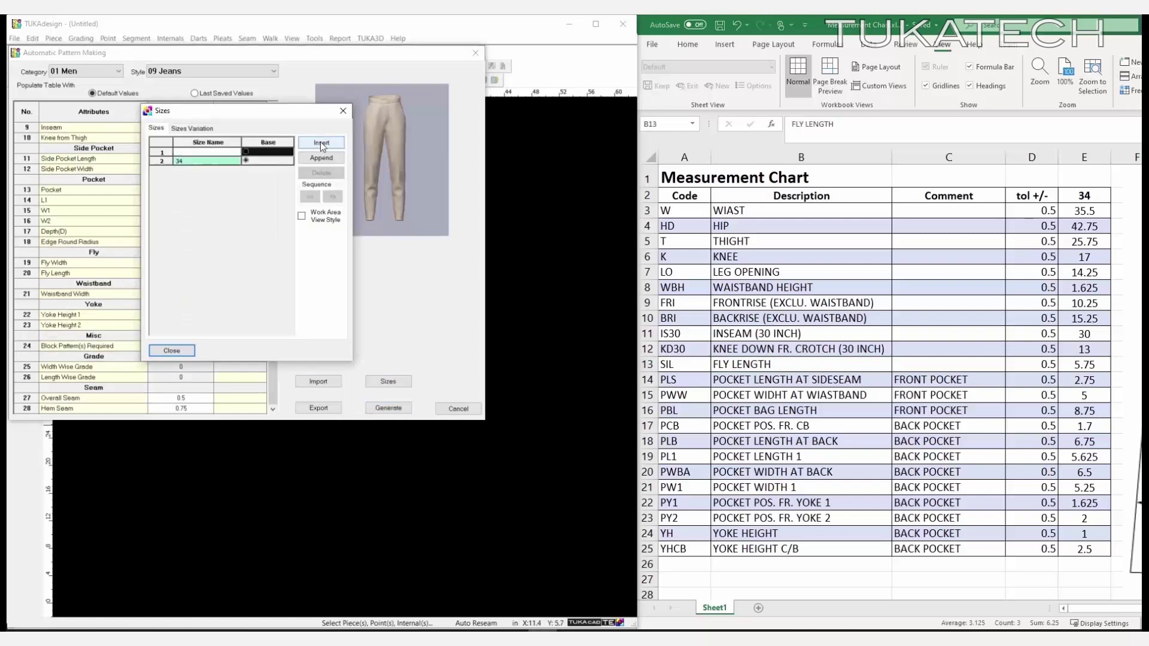
click(172, 351)
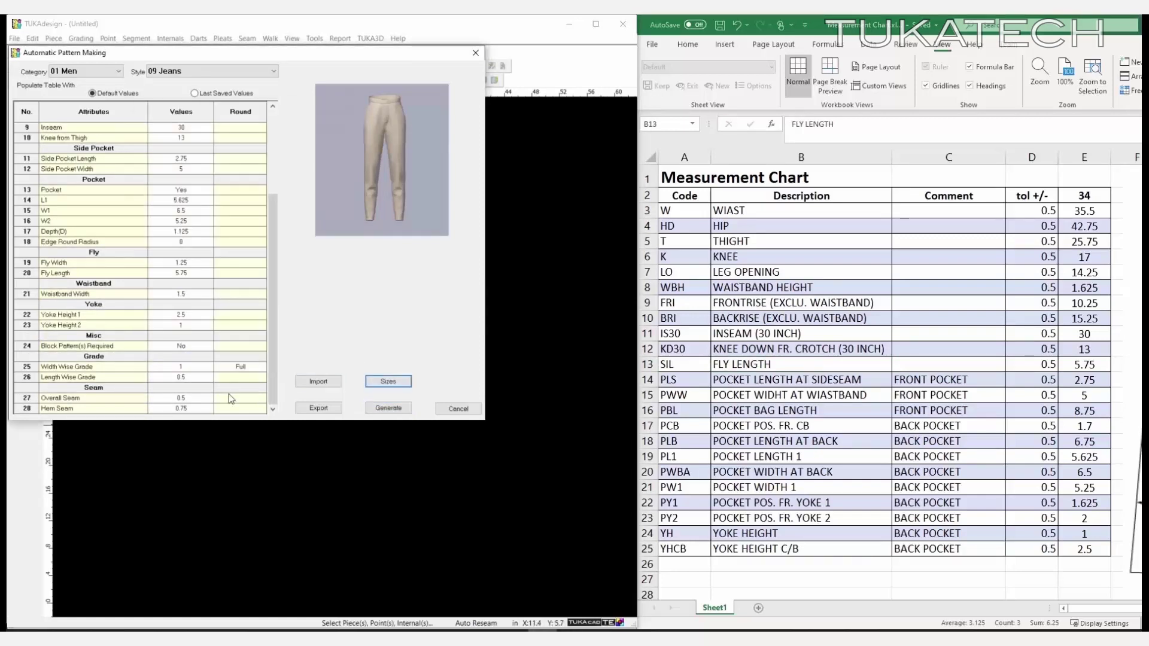
click(181, 367)
text(1)
click(261, 367)
click(228, 383)
- Set width grade 2 and length grade 1, generate, and scale all pieces in the style
click(181, 367)
text(2)
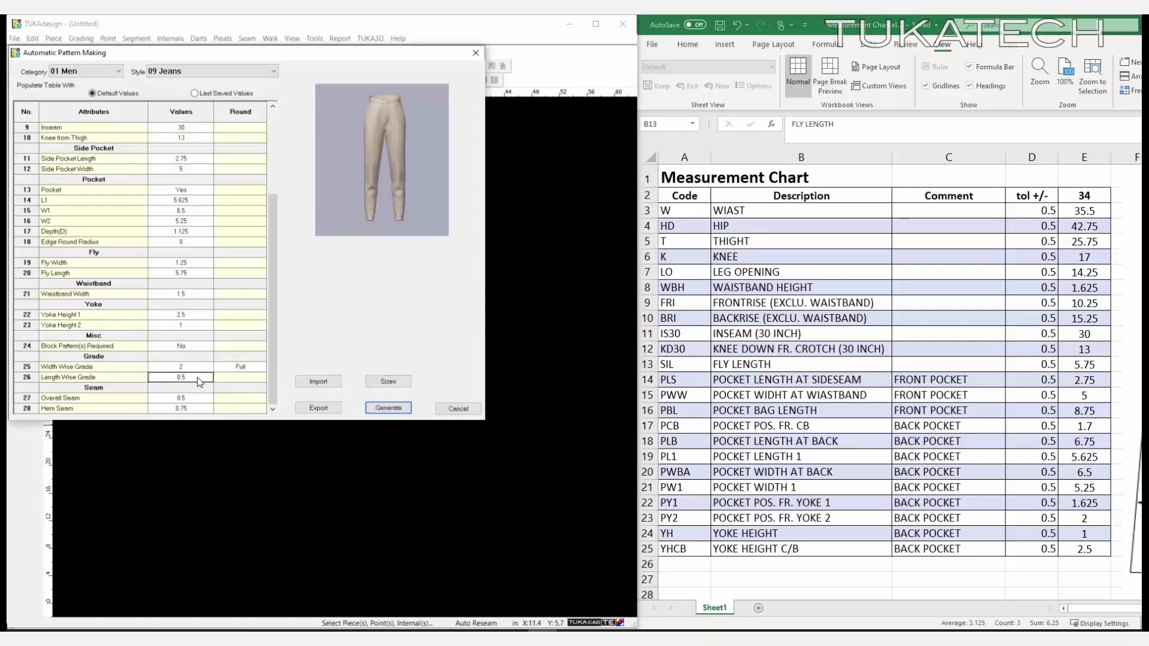
click(181, 377)
text(1)
click(239, 377)
click(389, 409)
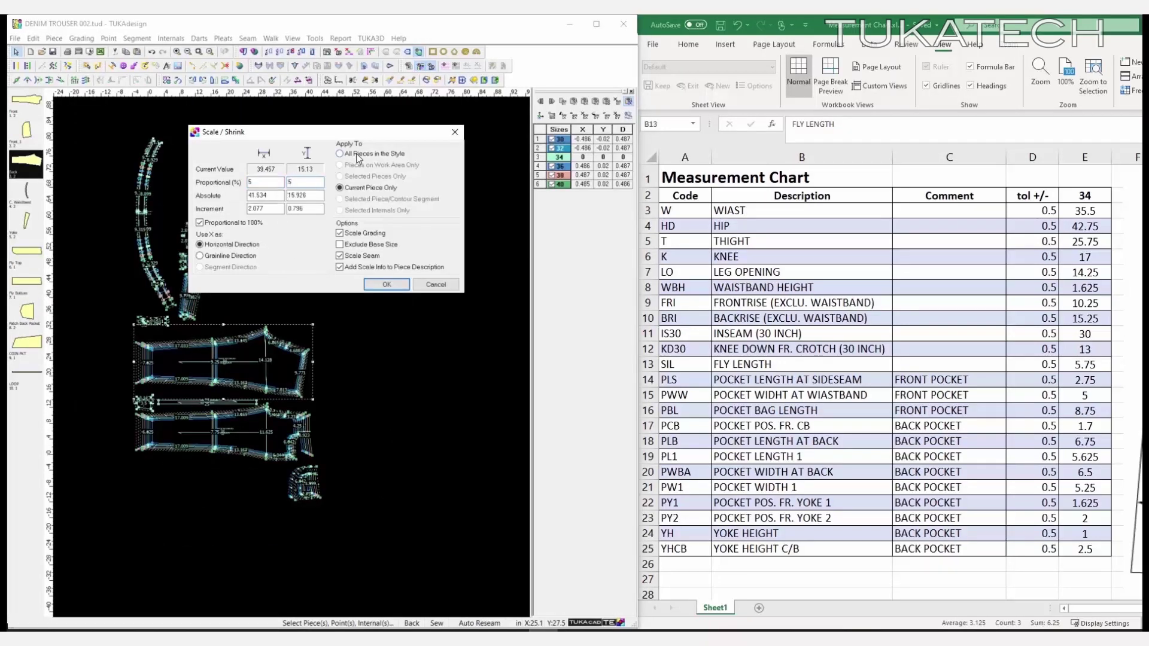
click(358, 157)
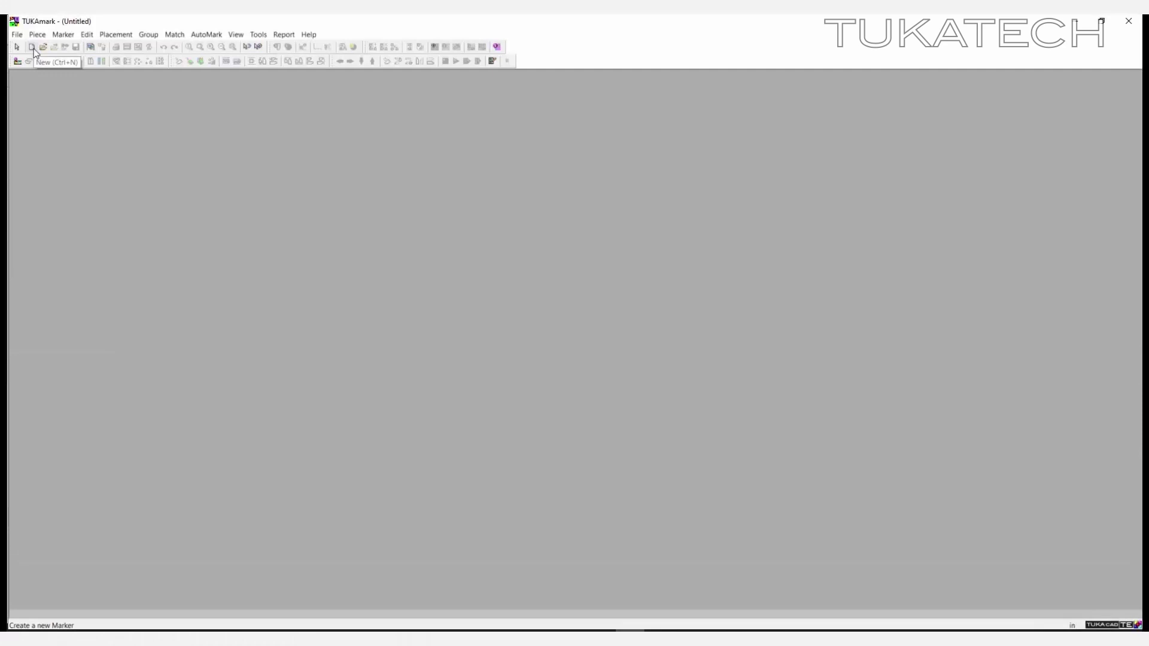
- Create a new marker 56 inches wide
click(33, 47)
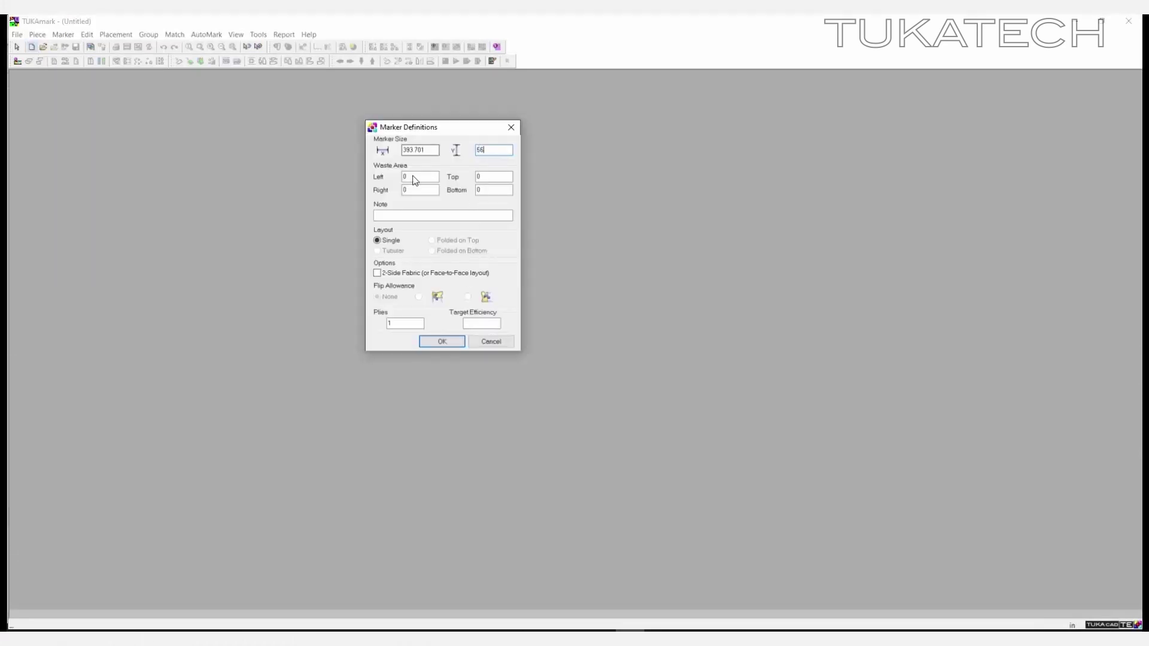
text(56)
click(439, 343)
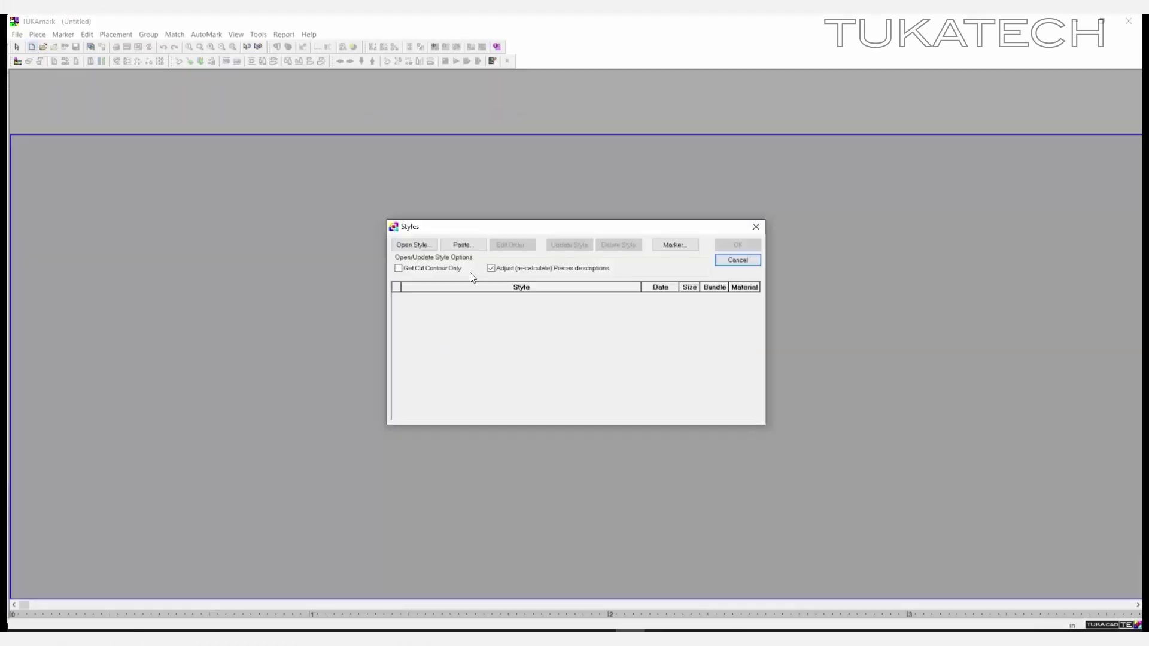
- Load the DENIM TROUSER 002 5X5 style with per-size bundle counts and AutoMark it
click(415, 246)
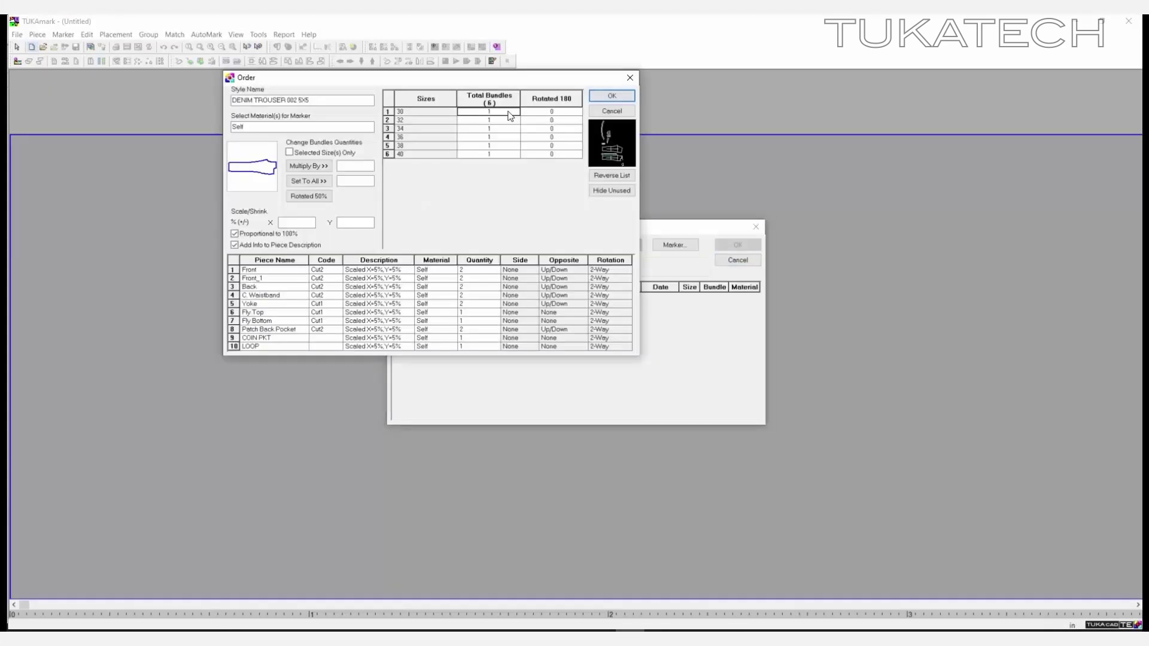
text(0)
key(Down)
key(Down)
key(Down)
text(2)
key(Down)
key(Down)
text(0)
key(Up)
click(611, 96)
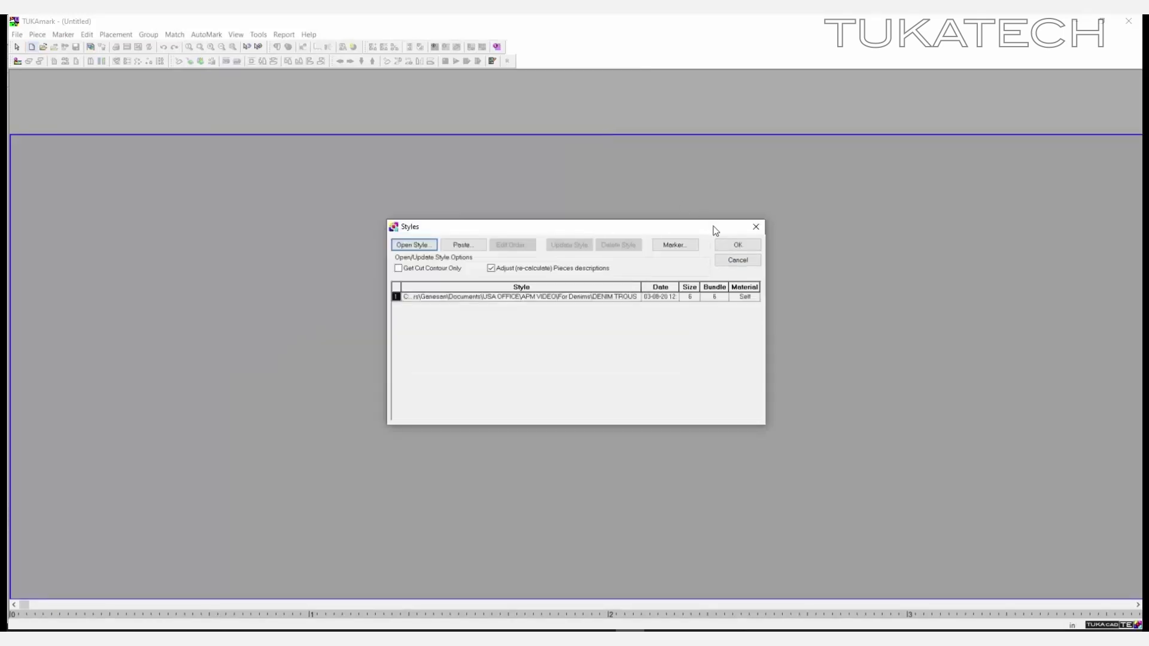
click(738, 245)
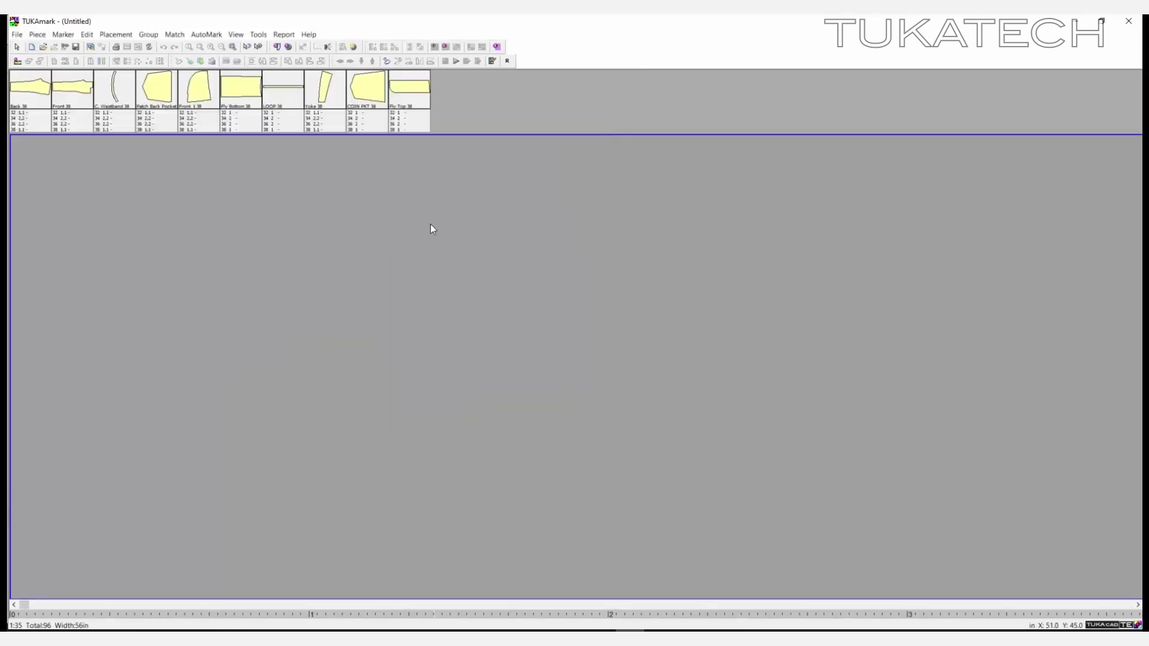
click(233, 47)
click(461, 61)
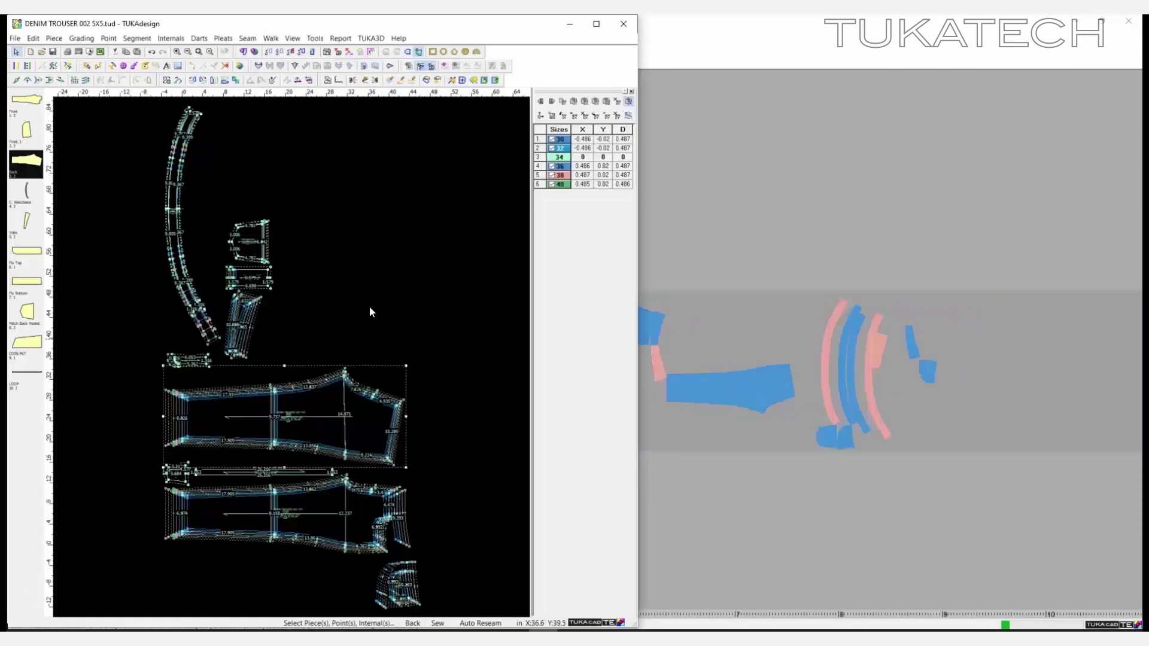
- Enter style NARROW ANKLE DENIM TROUSER SS24, trim BUTTON and two special-instruction lines
click(156, 177)
text(NARROW ANKLE DENIM TROUSER SS24)
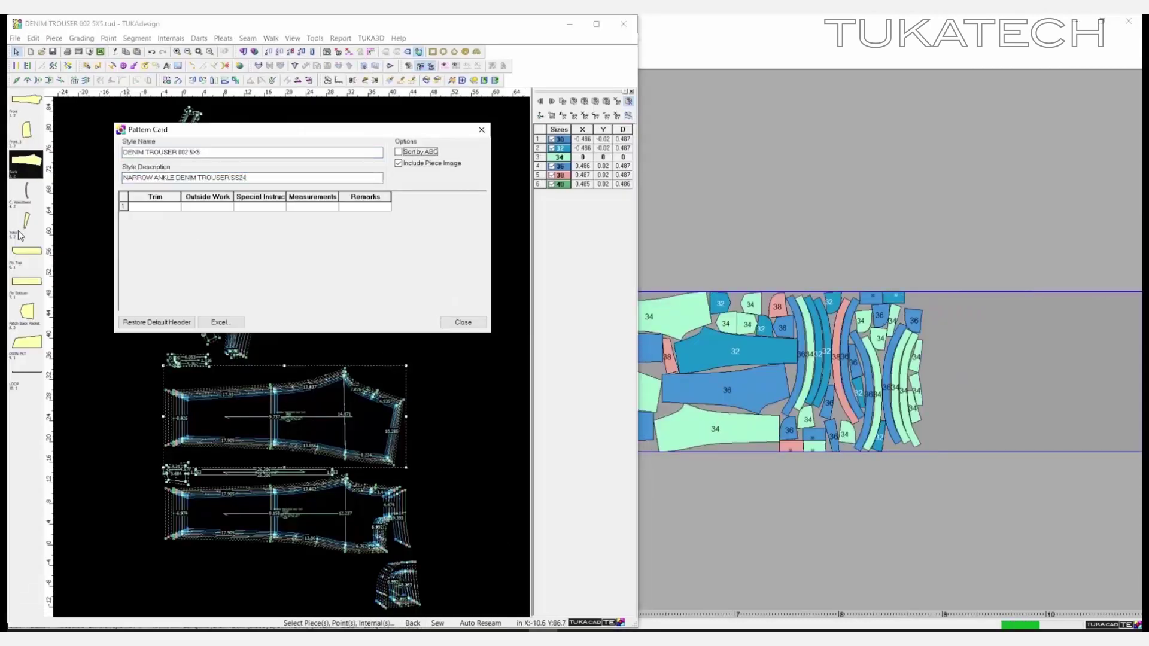
click(156, 207)
text(BUTTON)
key(Tab)
key(Tab)
text(SPECIAL THREA)
key(Down)
text(FOLLOW SEWIN)
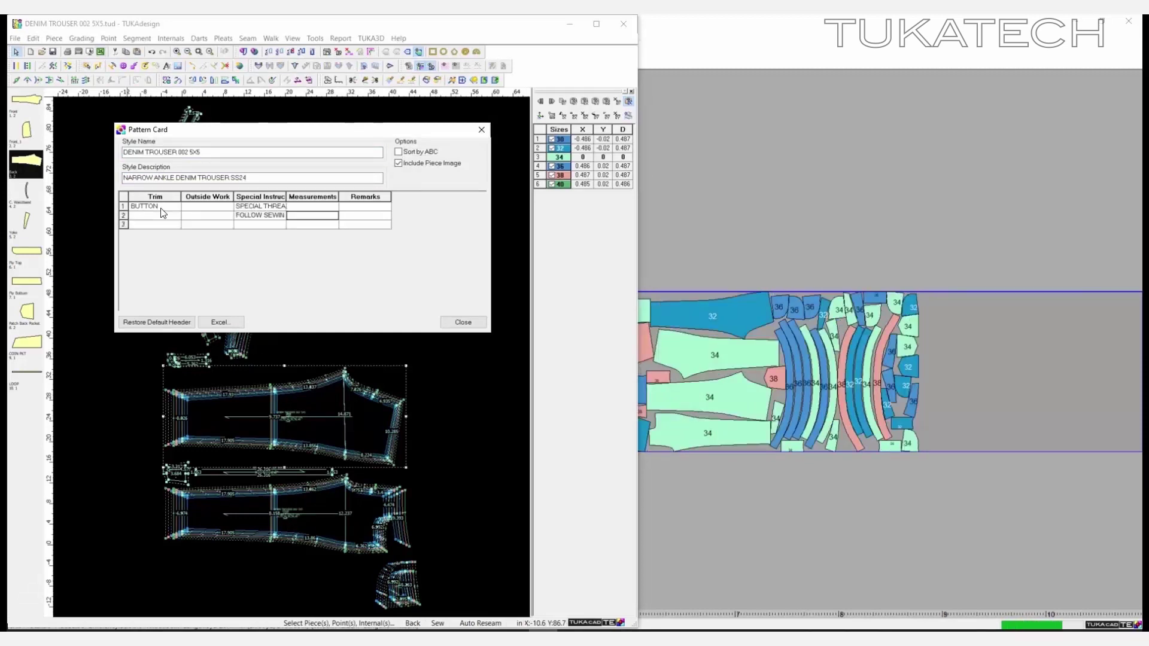
- Set measurements to ALL IN INCHES and add two remarks lines
key(Up)
key(Tab)
text(ALL IN INCHES)
- Enter outside work ENZYME WASH plus a second line, and close the pattern card
key(Tab)
text(MAKE SURE BA)
key(Down)
text(DESIGN IS DON)
click(207, 206)
text(ENZYME WASH)
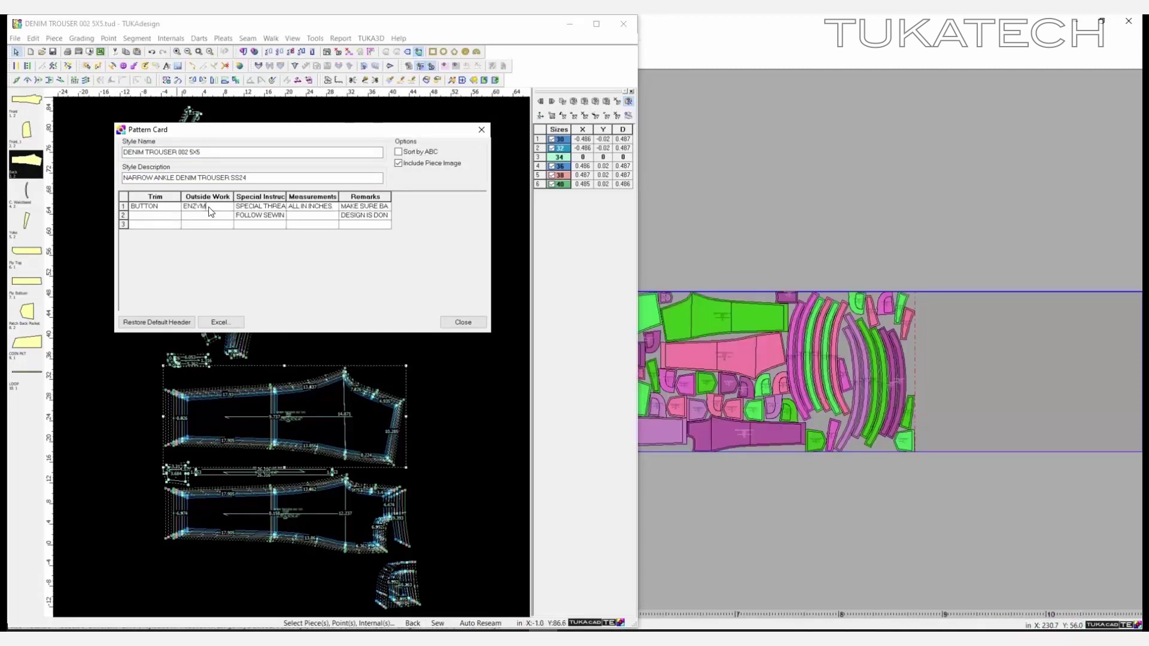
key(Down)
text(LS)
key(Tab)
click(464, 322)
click(757, 242)
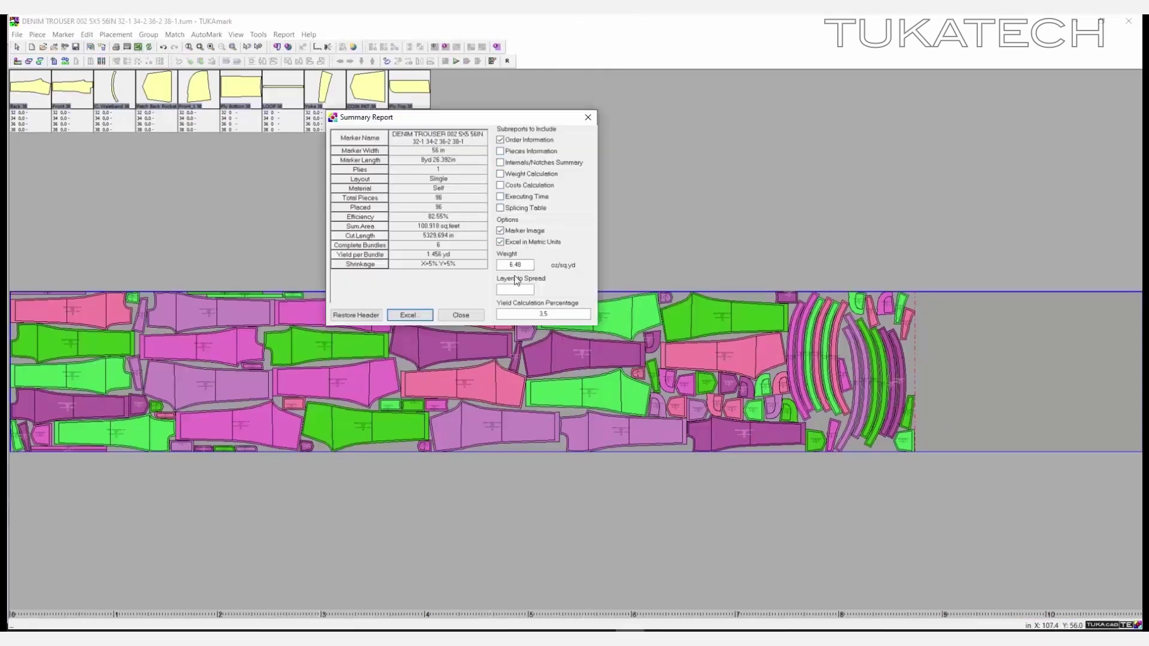
- Export the marker Summary Report to Excel, showing 142.24 cm width, 82.55% efficiency and 96 pieces
click(410, 315)
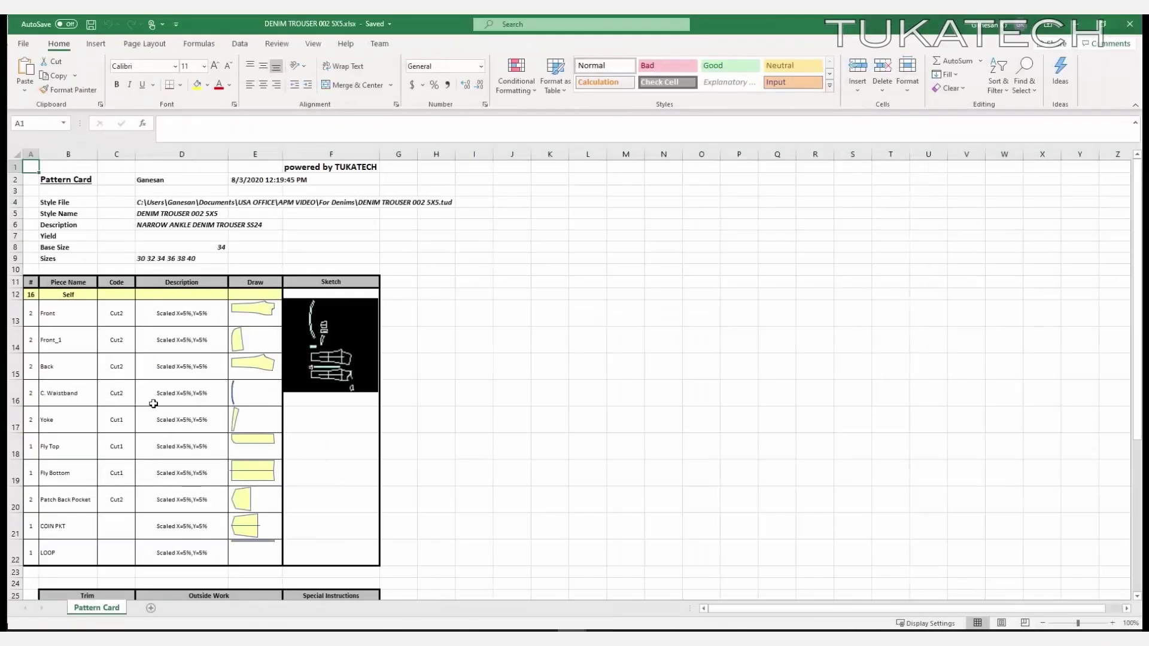
scroll(153, 403, down, 7)
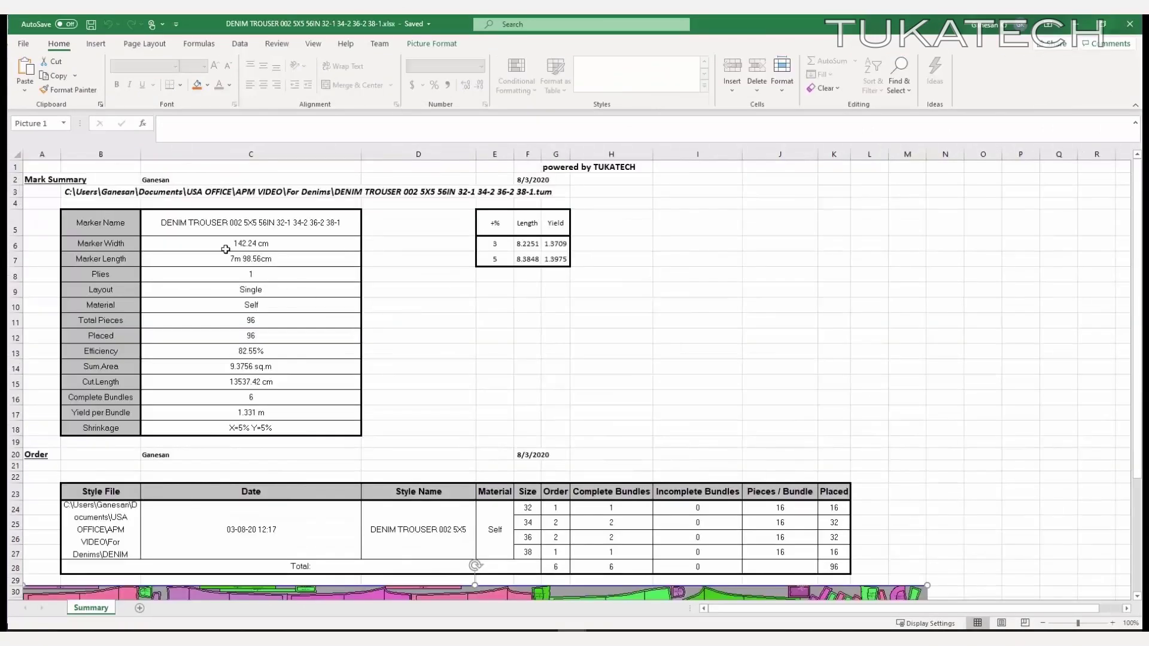
- Make the 1.331 m Yield per Bundle value in C17 bold, larger and yellow-filled
click(197, 84)
click(117, 84)
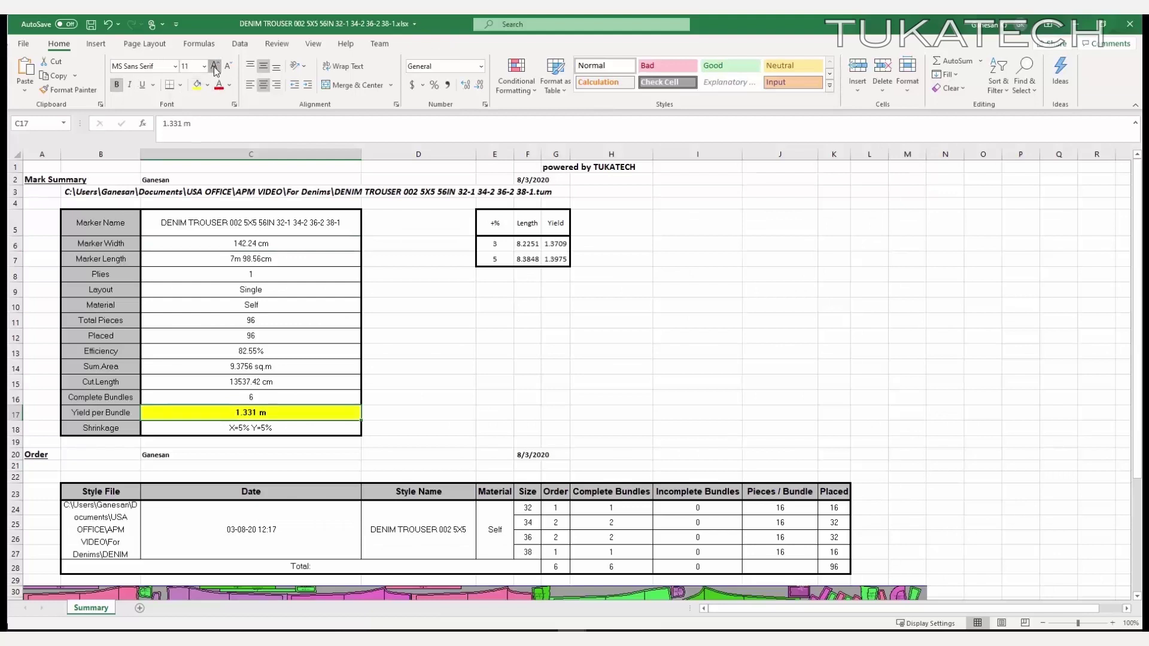
click(215, 66)
click(214, 65)
click(334, 427)
click(494, 243)
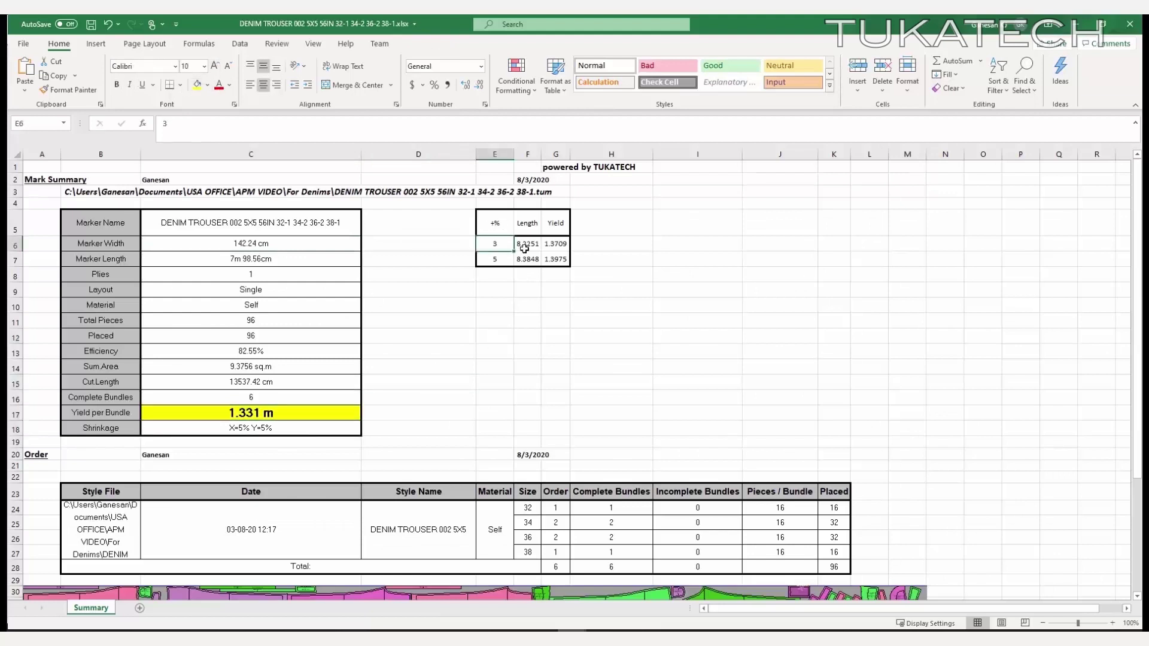
click(525, 365)
scroll(608, 346, down, 4)
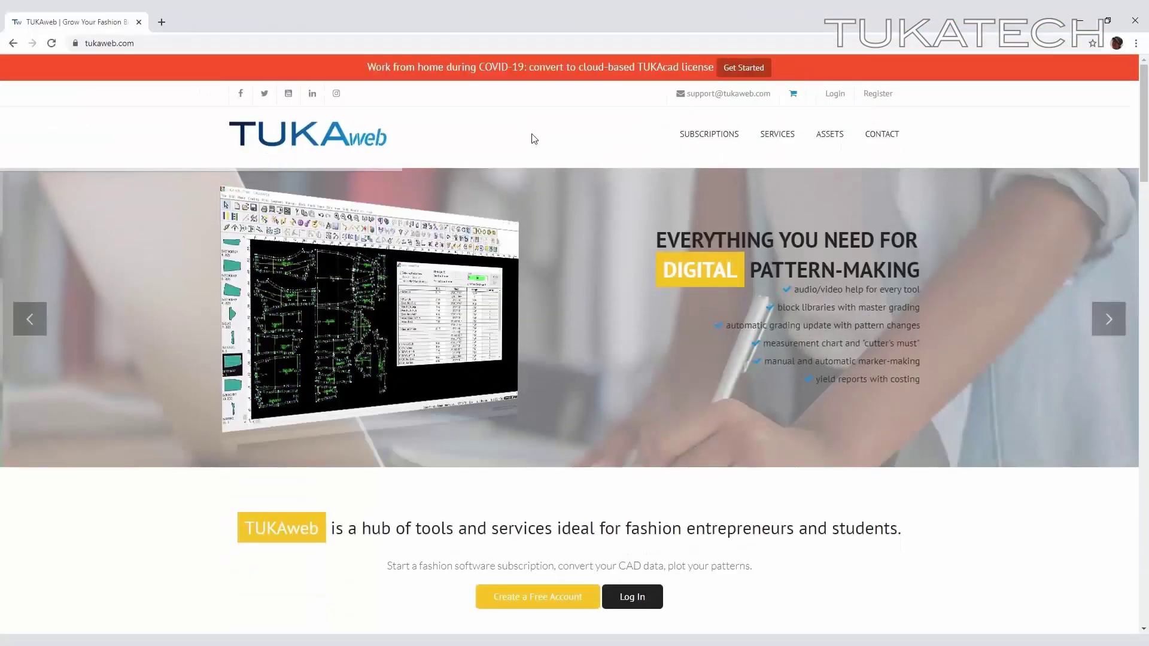
- Go to the TUKAcad APM - Automatic Pattern-making page under SUBSCRIPTIONS on tukaweb.com
mouse_move(709, 134)
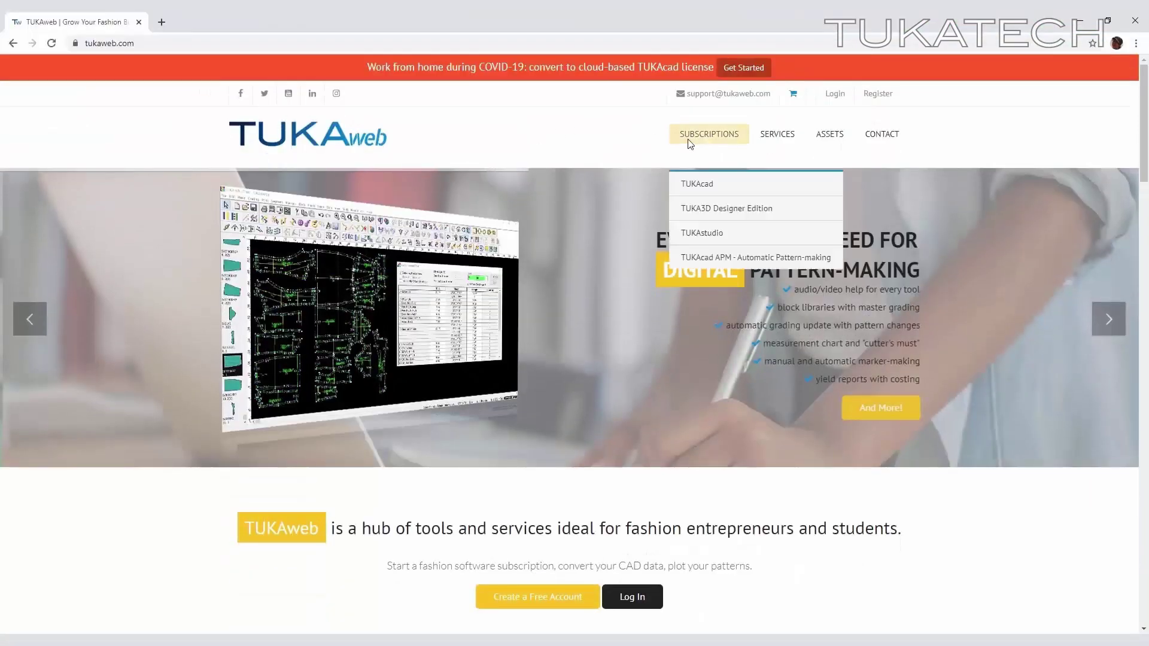
click(706, 257)
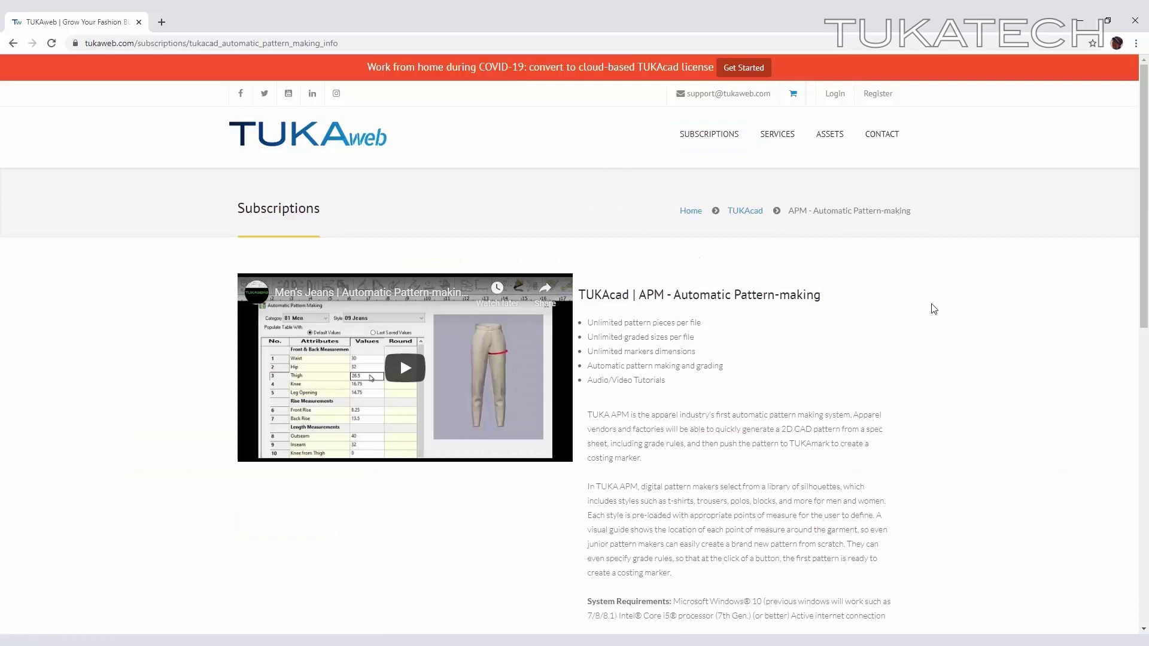